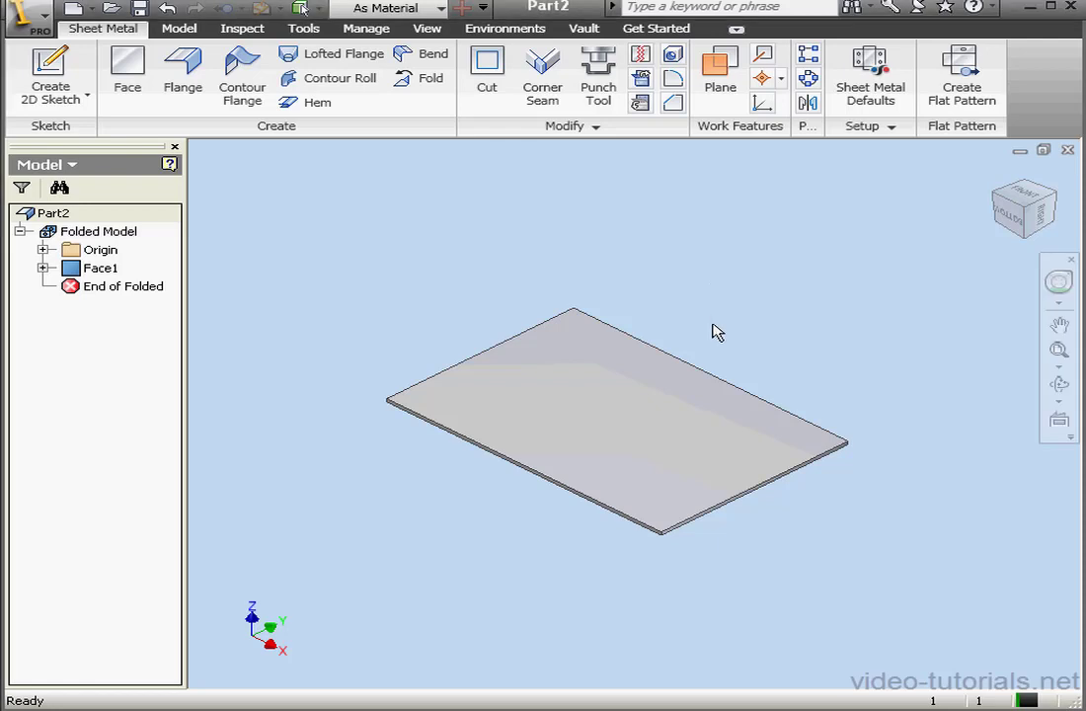
# Step: Add 10 mm flanges on the left rear, right rear and front-right plate edges
pyautogui.click(183, 71)
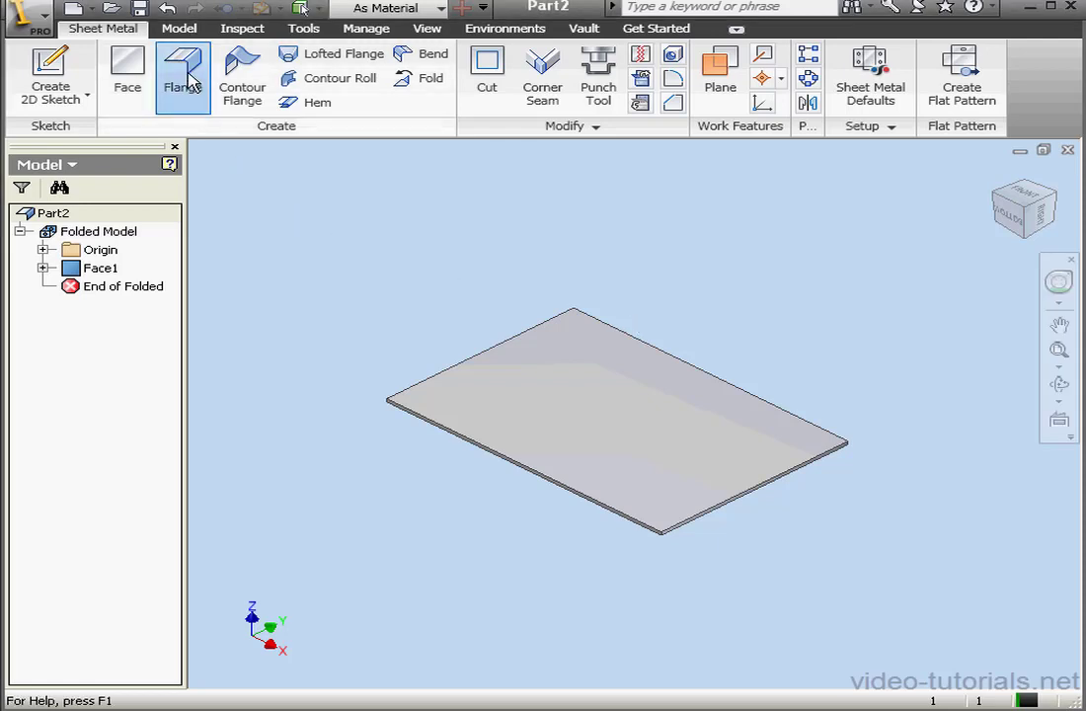
pyautogui.click(466, 361)
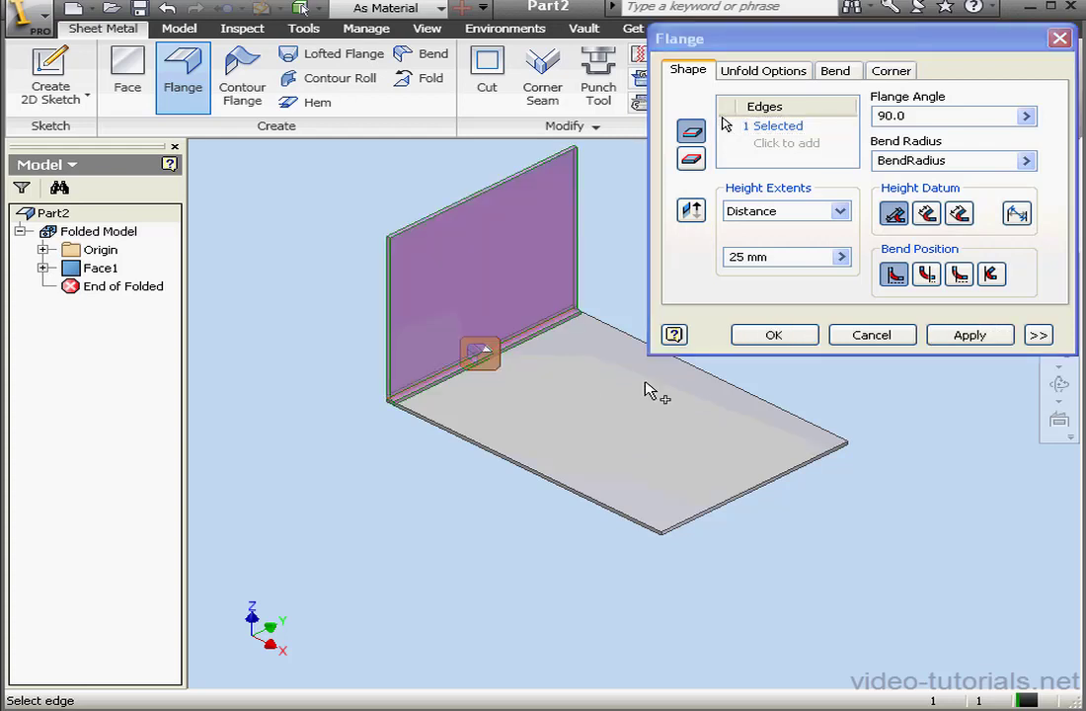
pyautogui.click(734, 398)
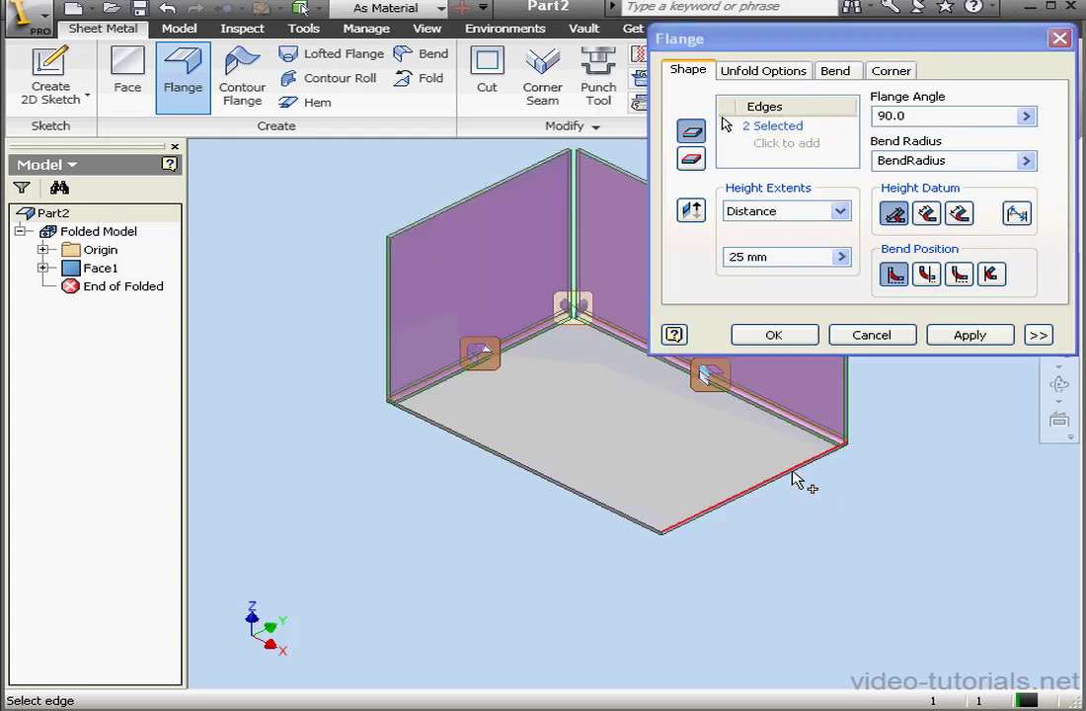
pyautogui.click(799, 481)
pyautogui.moveTo(777, 260); pyautogui.dragTo(704, 269)
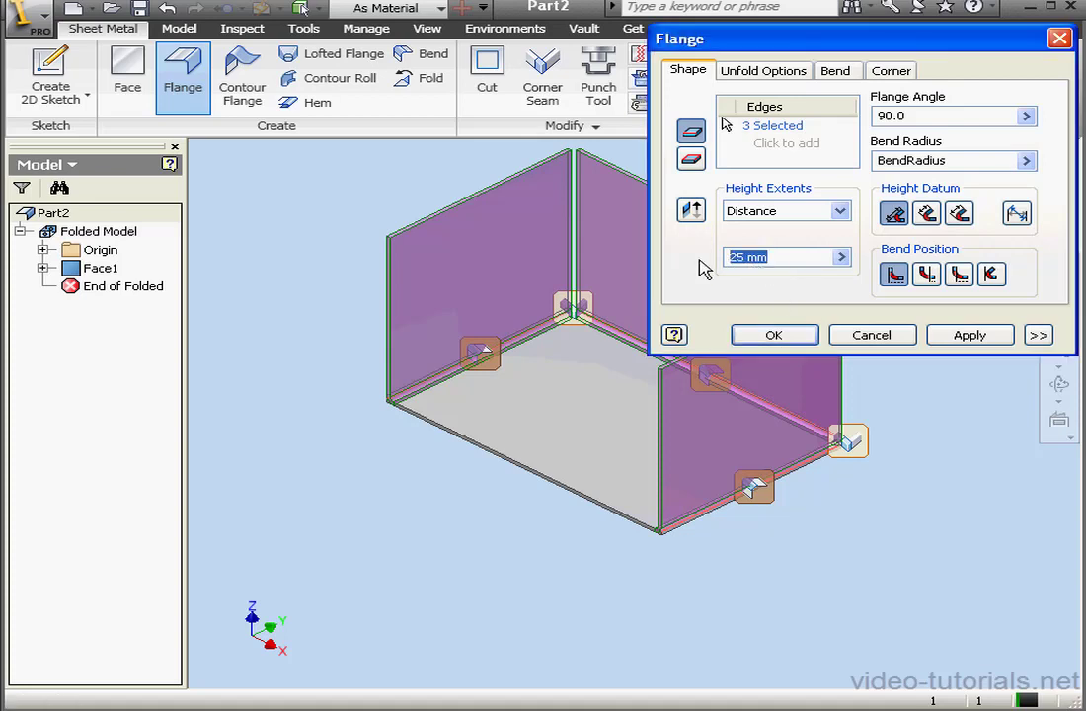
pyautogui.write('10')
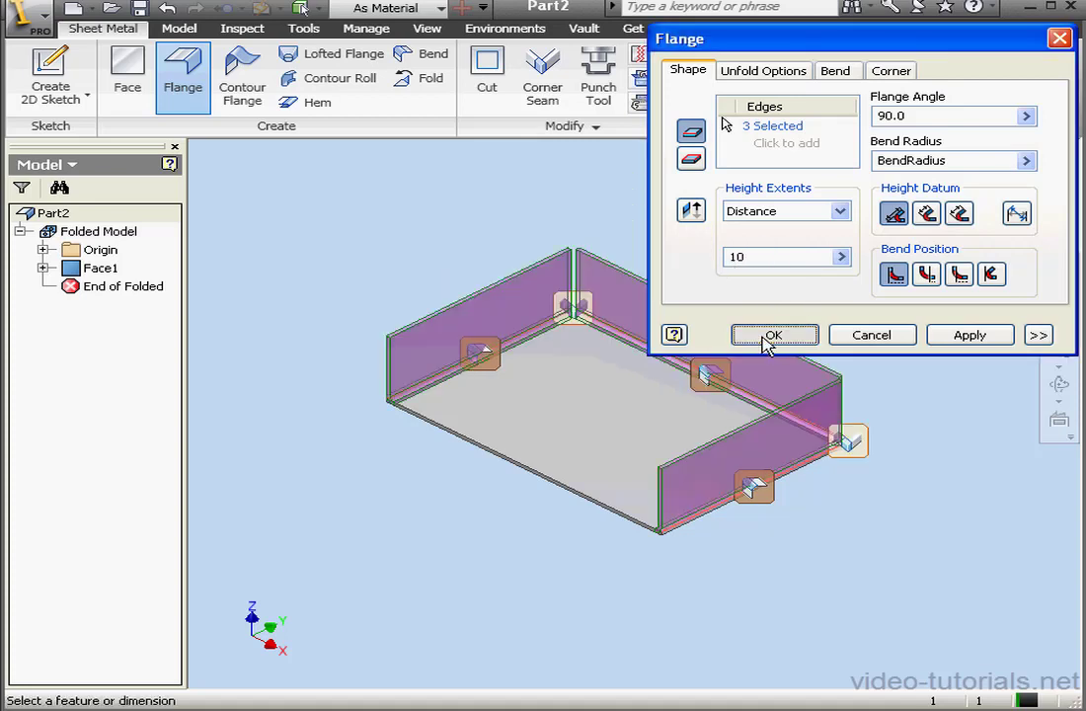
pyautogui.click(773, 336)
# Step: Flange the three wall top edges to fold inward lips over them
pyautogui.click(182, 79)
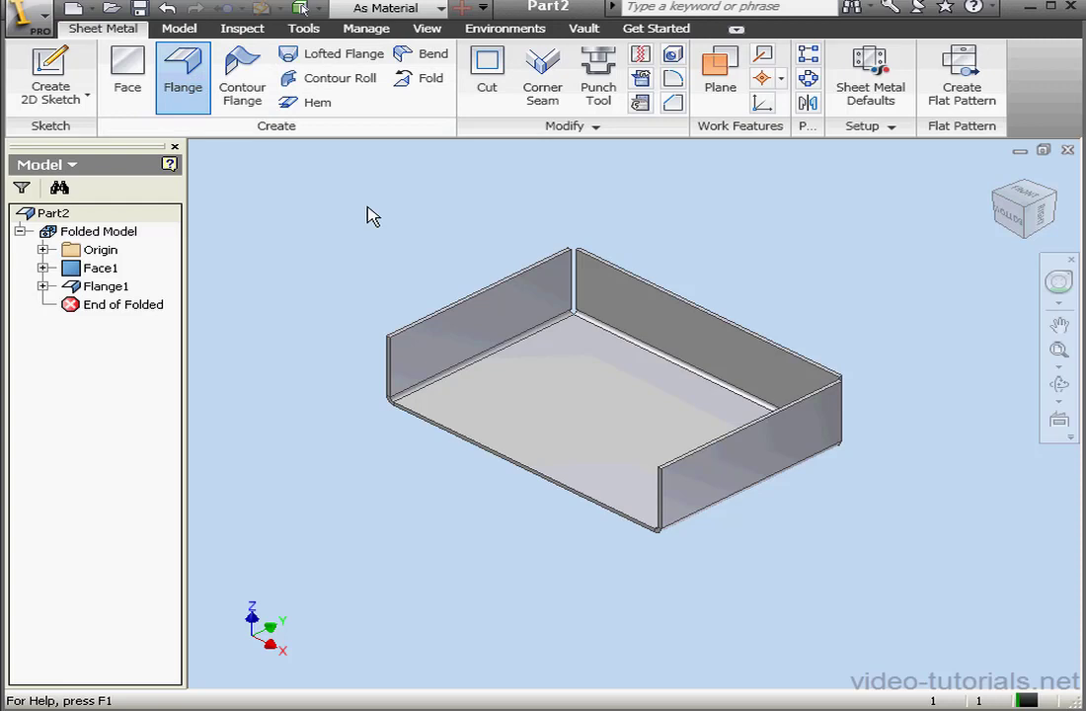
pyautogui.click(491, 298)
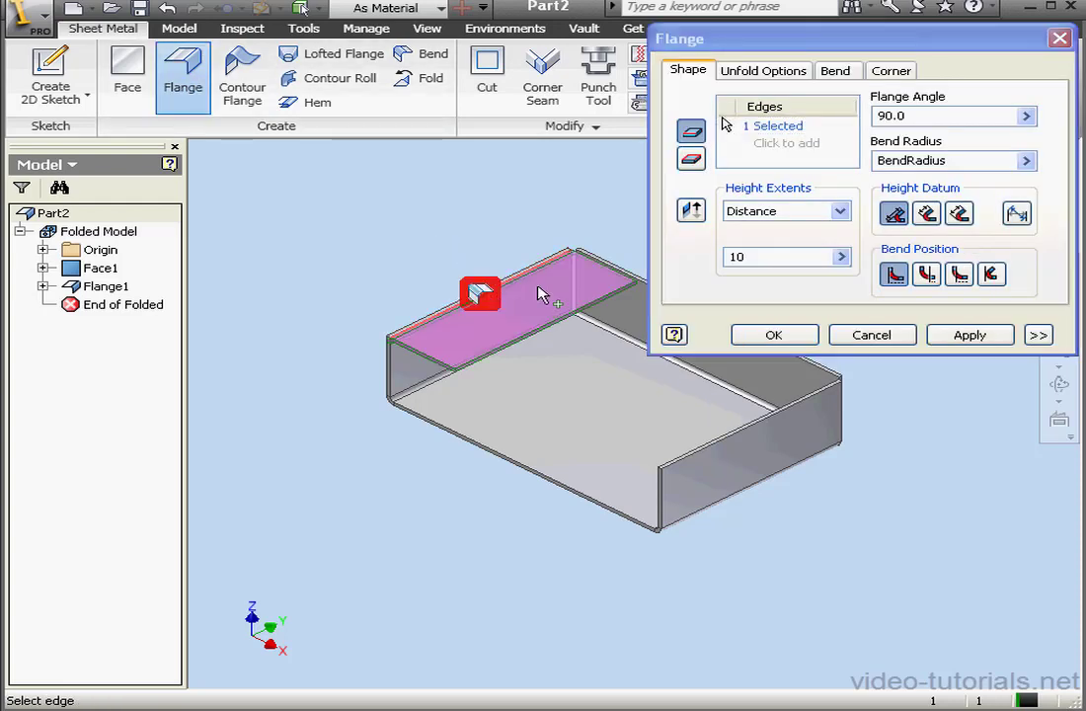
pyautogui.click(632, 281)
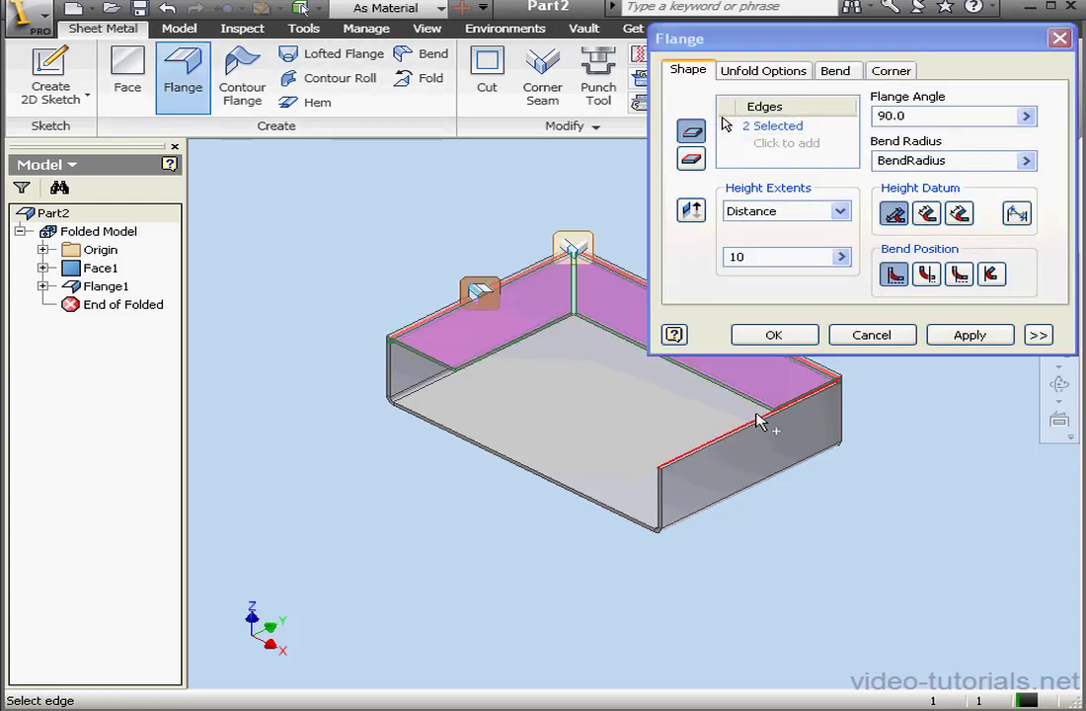
pyautogui.click(760, 423)
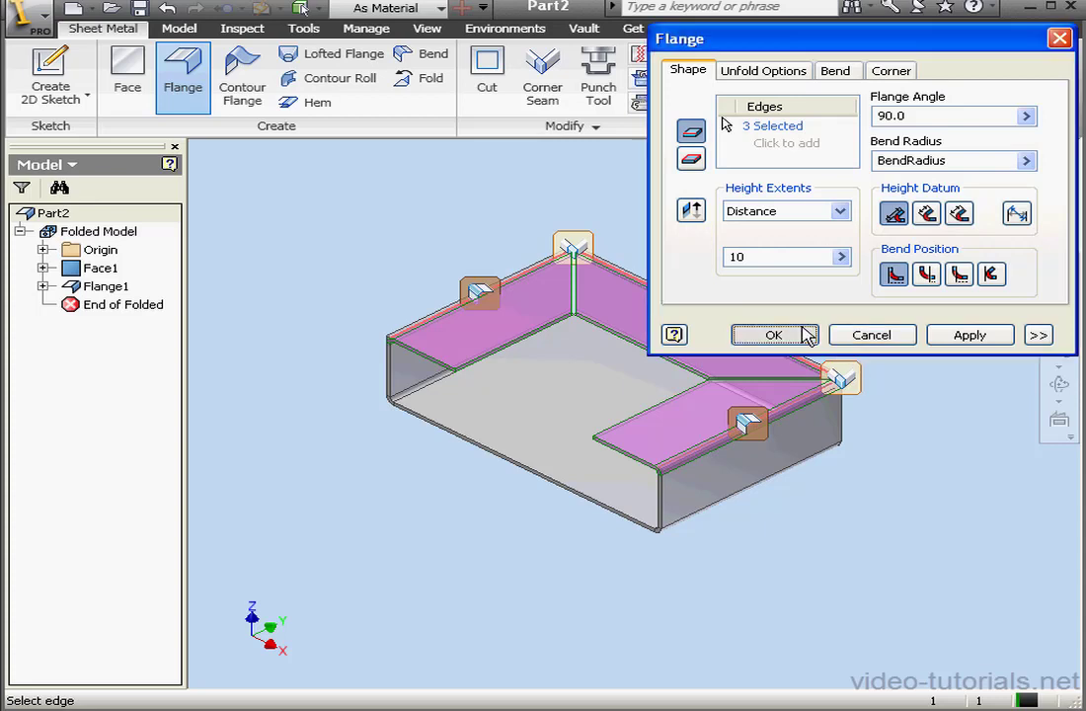
pyautogui.click(775, 334)
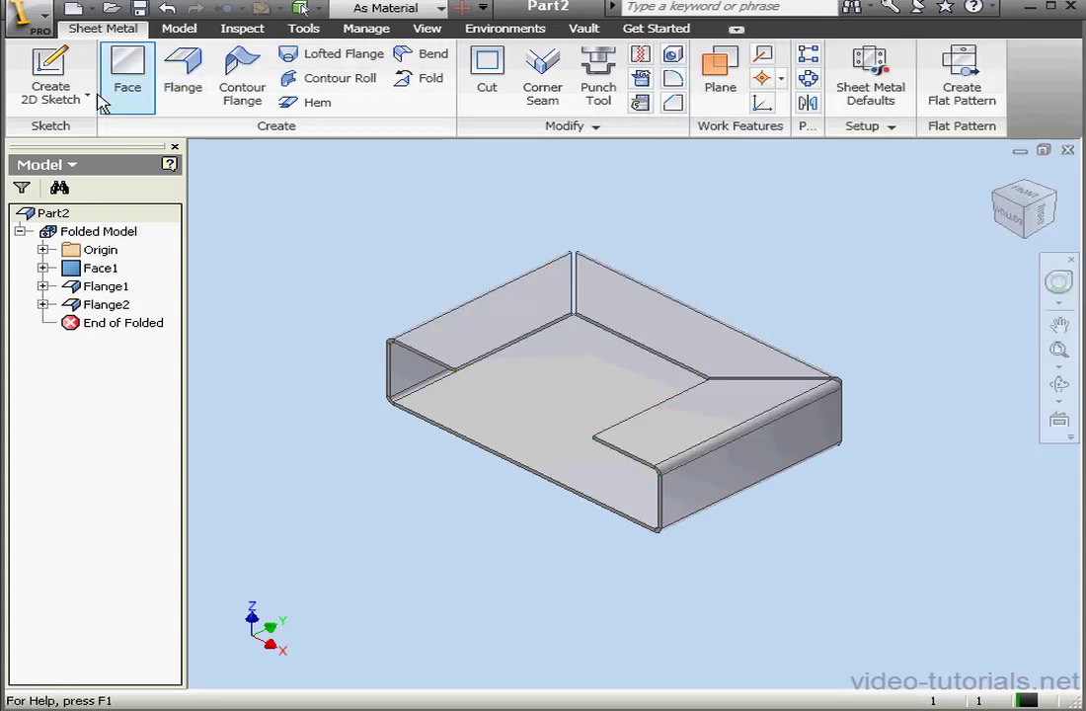
# Step: Sketch a circle on the front wall face centred on the wall-to-lip bend edge
pyautogui.click(67, 87)
pyautogui.scroll(-3, 795, 485)
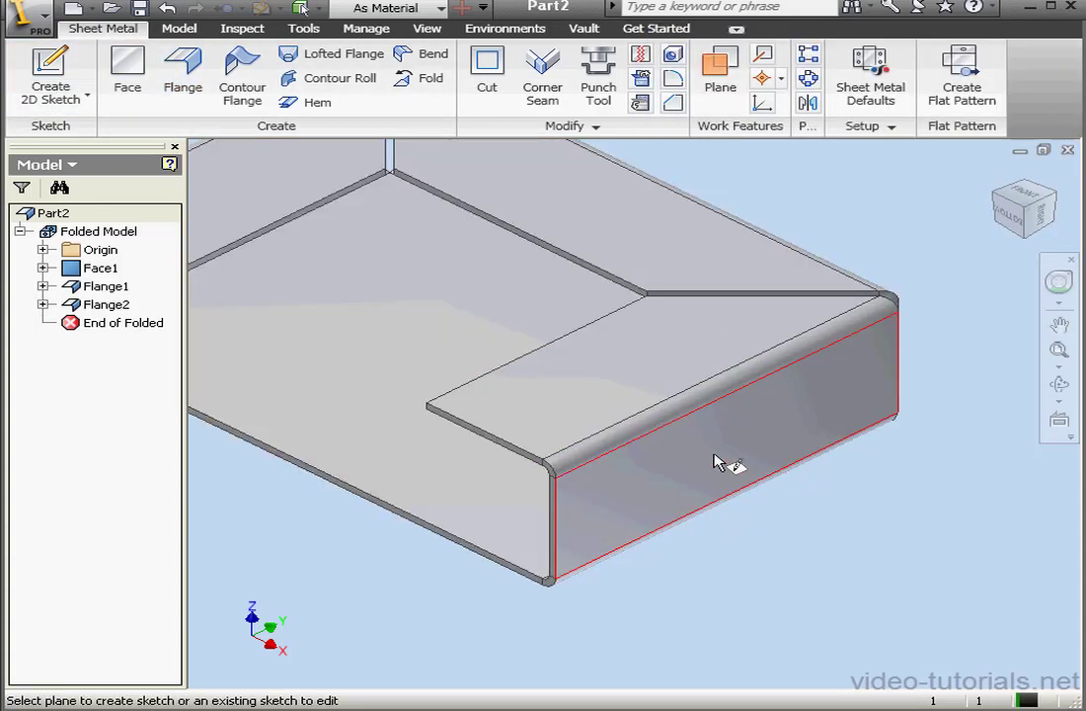
pyautogui.click(766, 446)
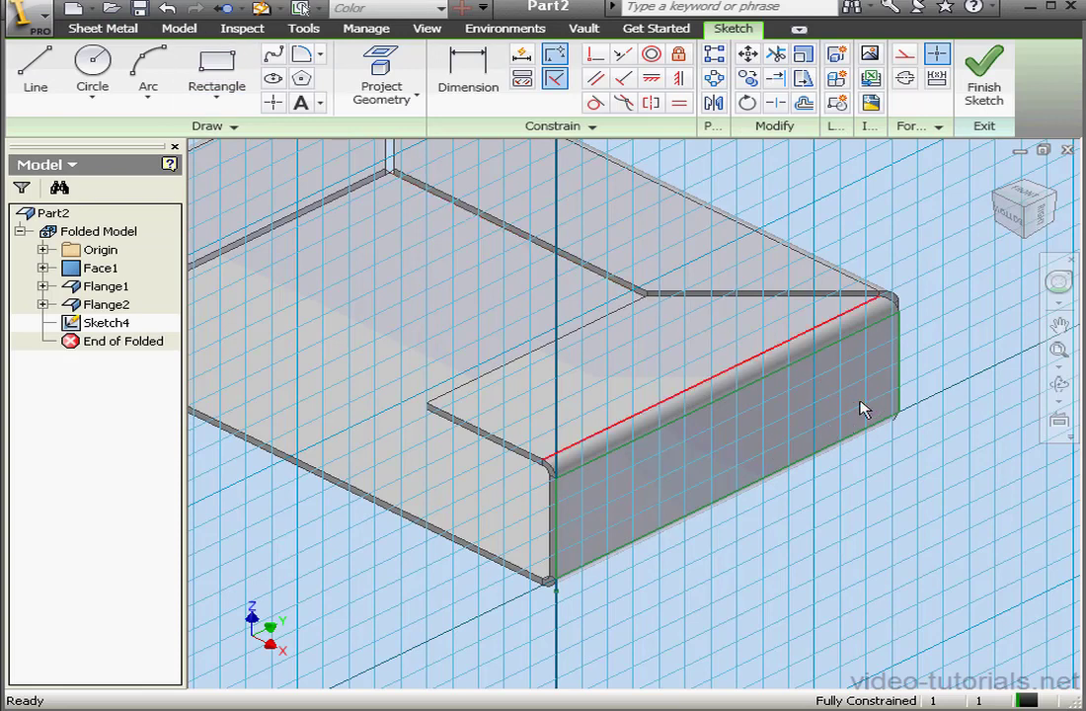
pyautogui.click(95, 81)
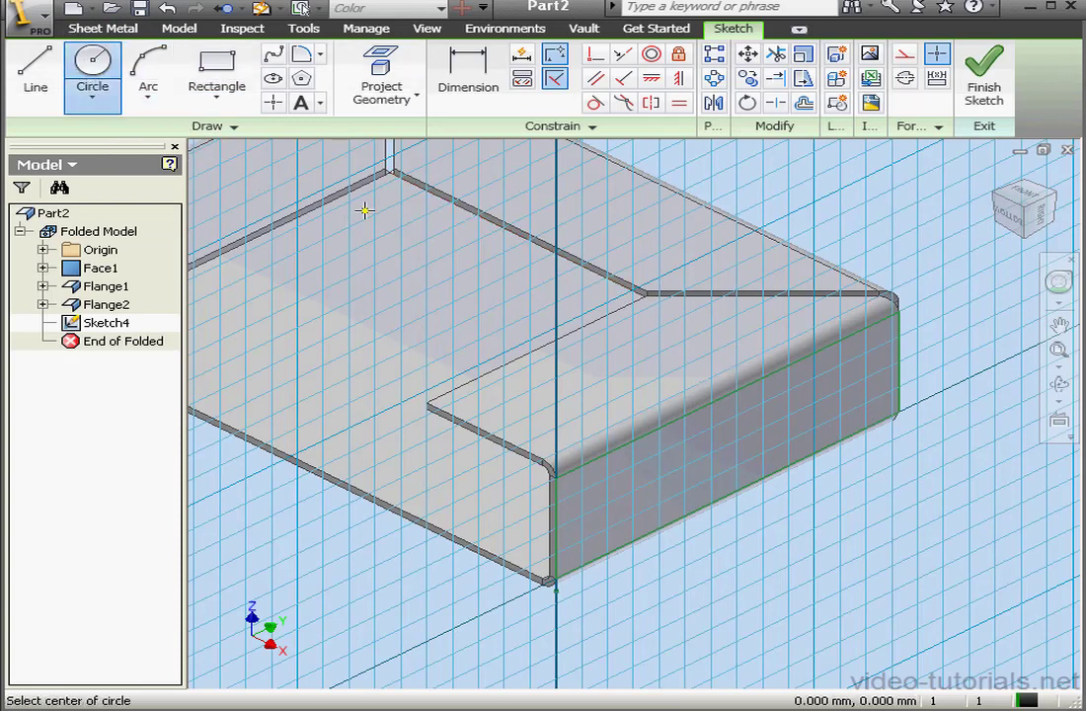
pyautogui.click(596, 457)
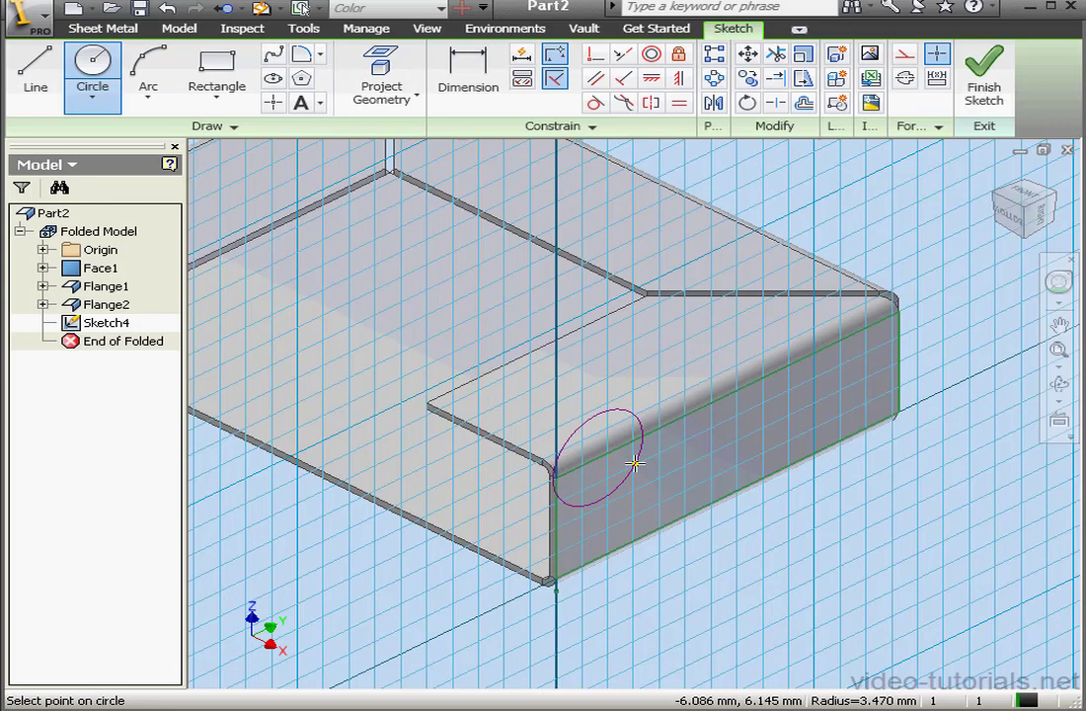
pyautogui.click(635, 460)
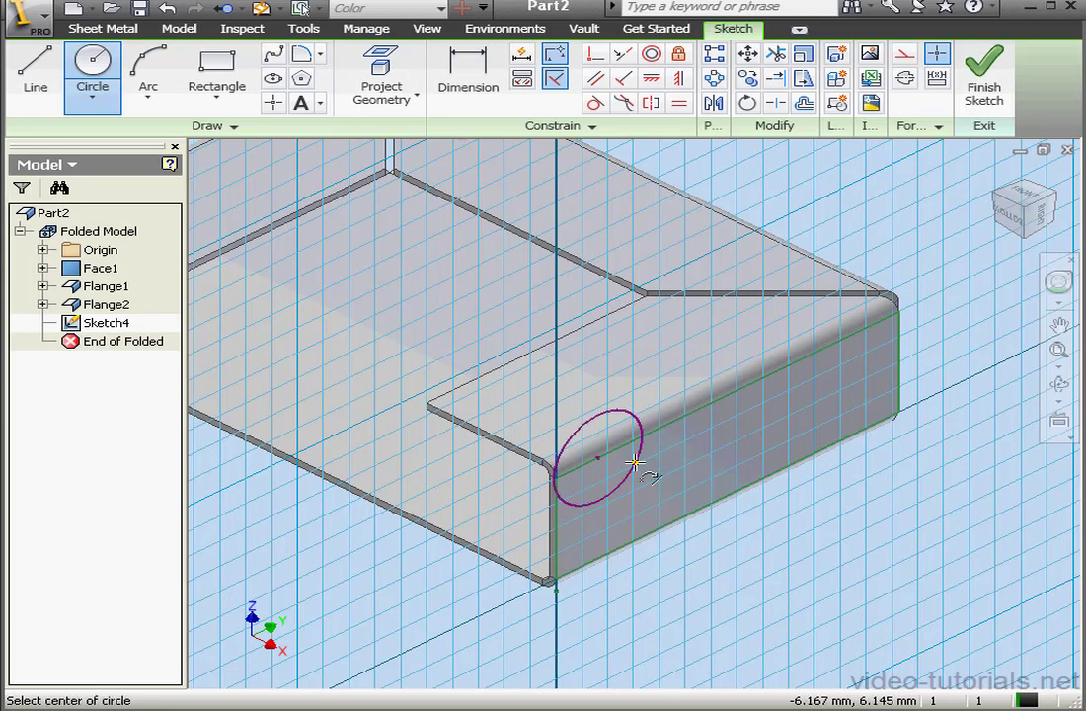
pyautogui.click(984, 98)
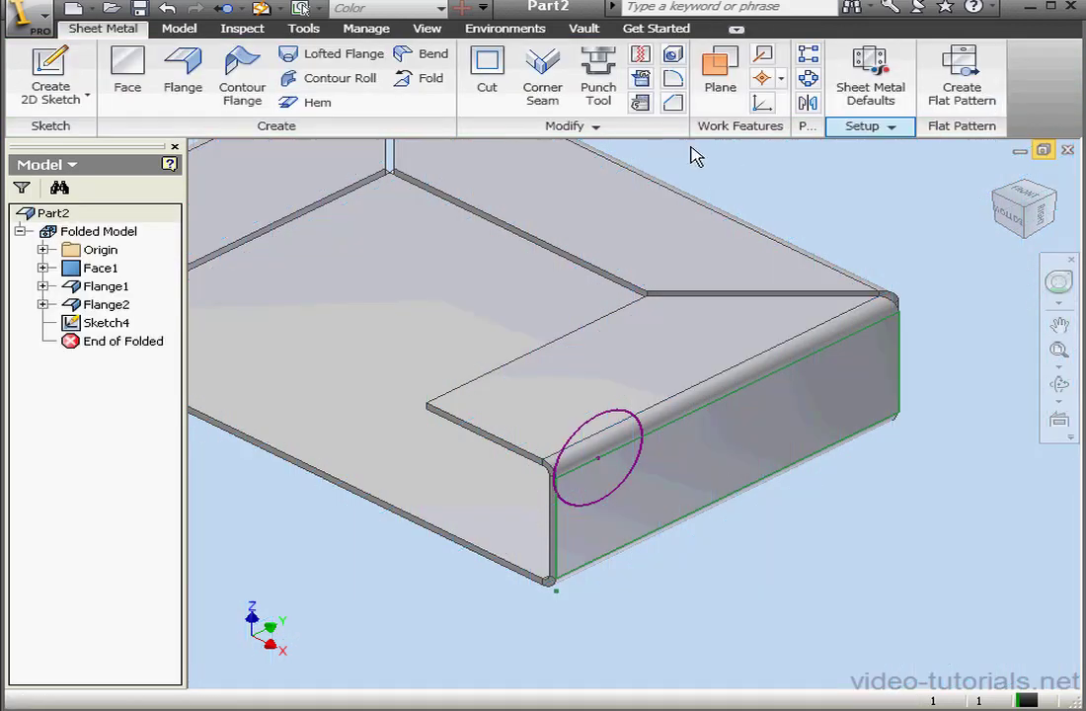
# Step: Cut the circle profile through the front wall using a Distance extent of Thickness
pyautogui.click(487, 74)
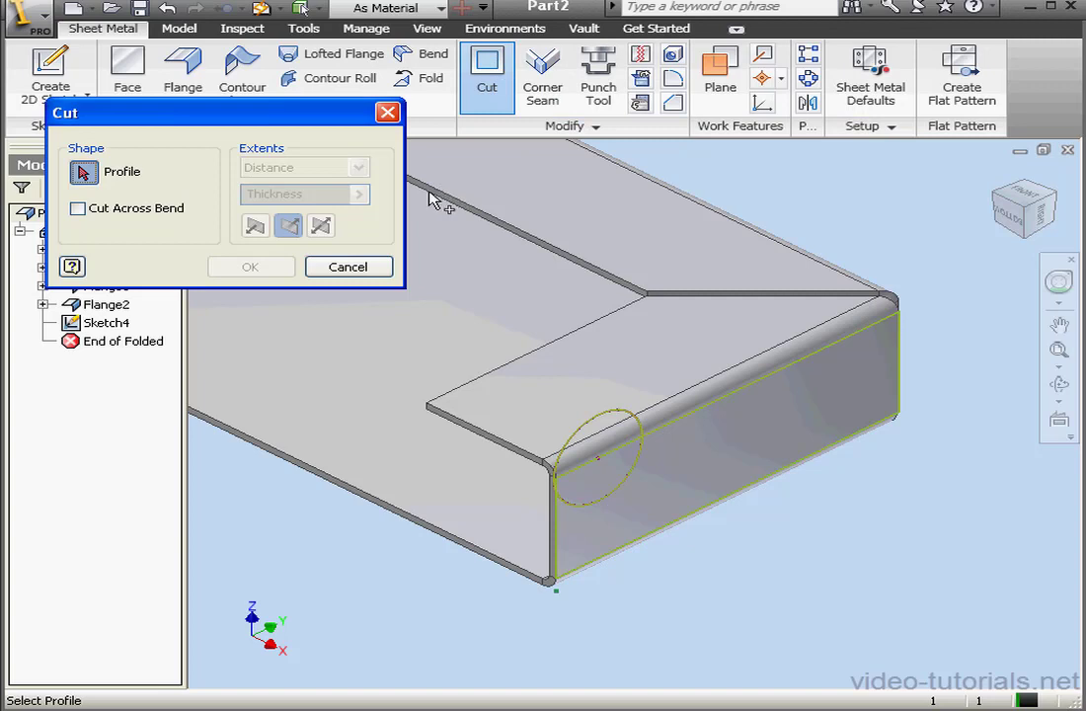
pyautogui.click(625, 456)
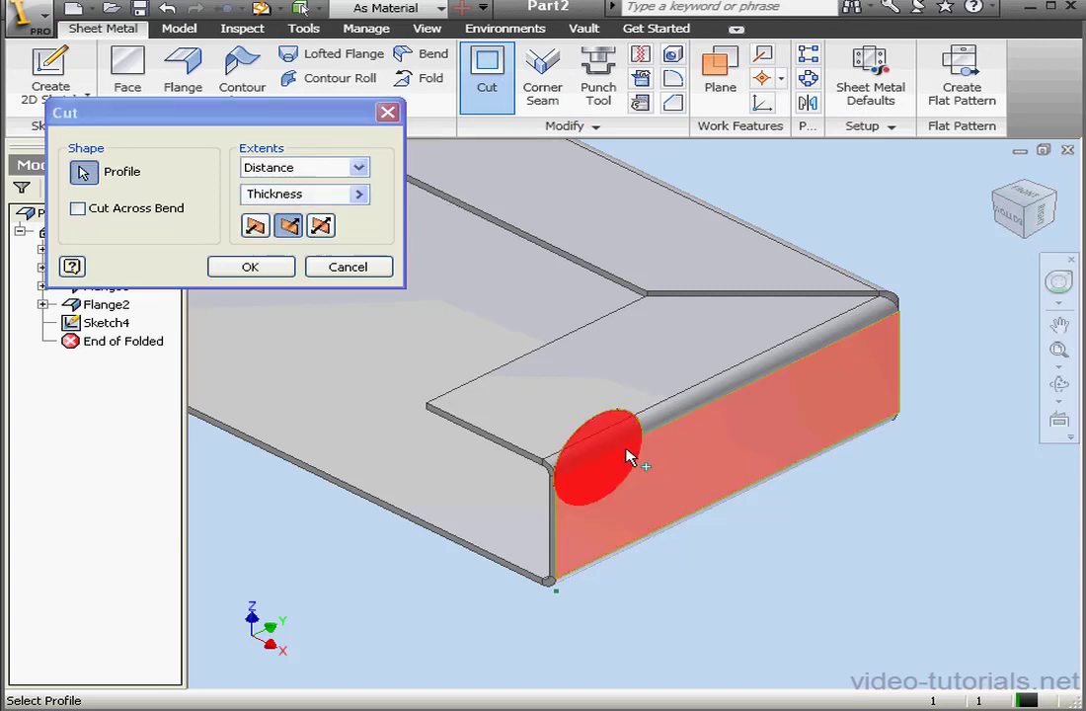
pyautogui.click(607, 464)
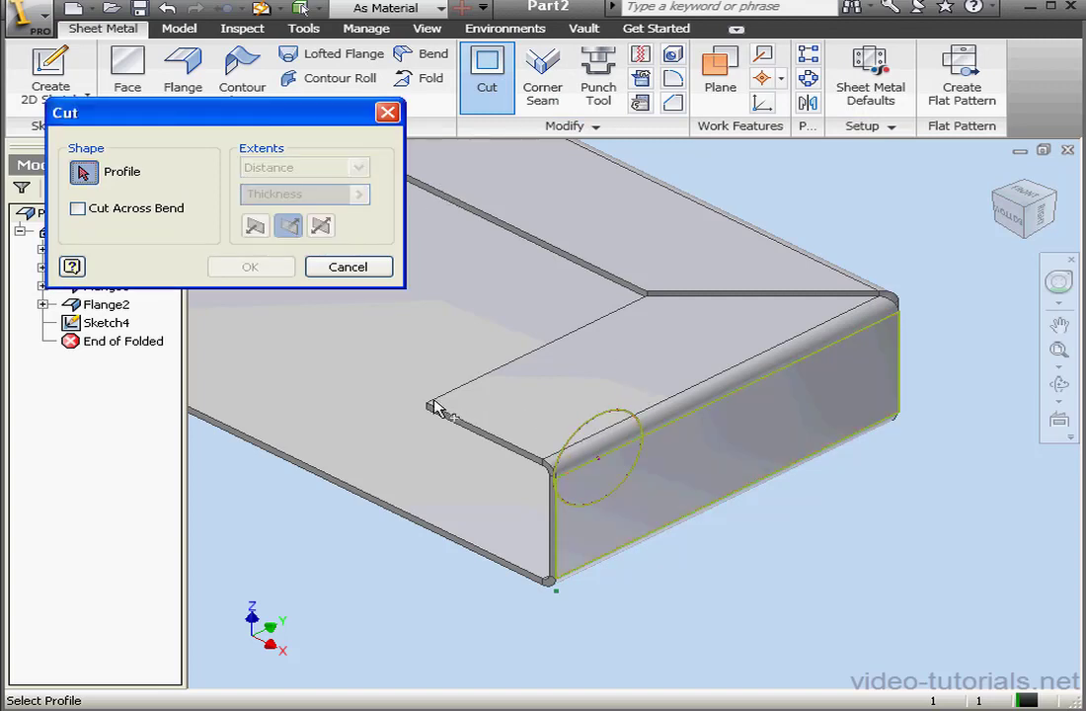
pyautogui.click(602, 446)
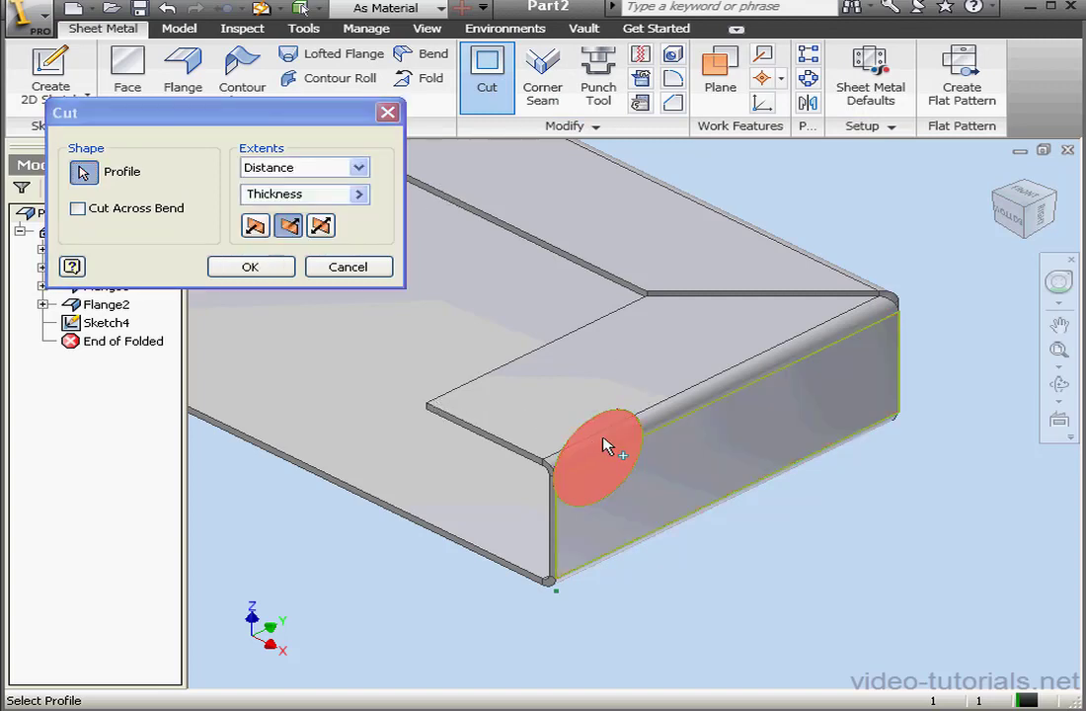
pyautogui.click(360, 168)
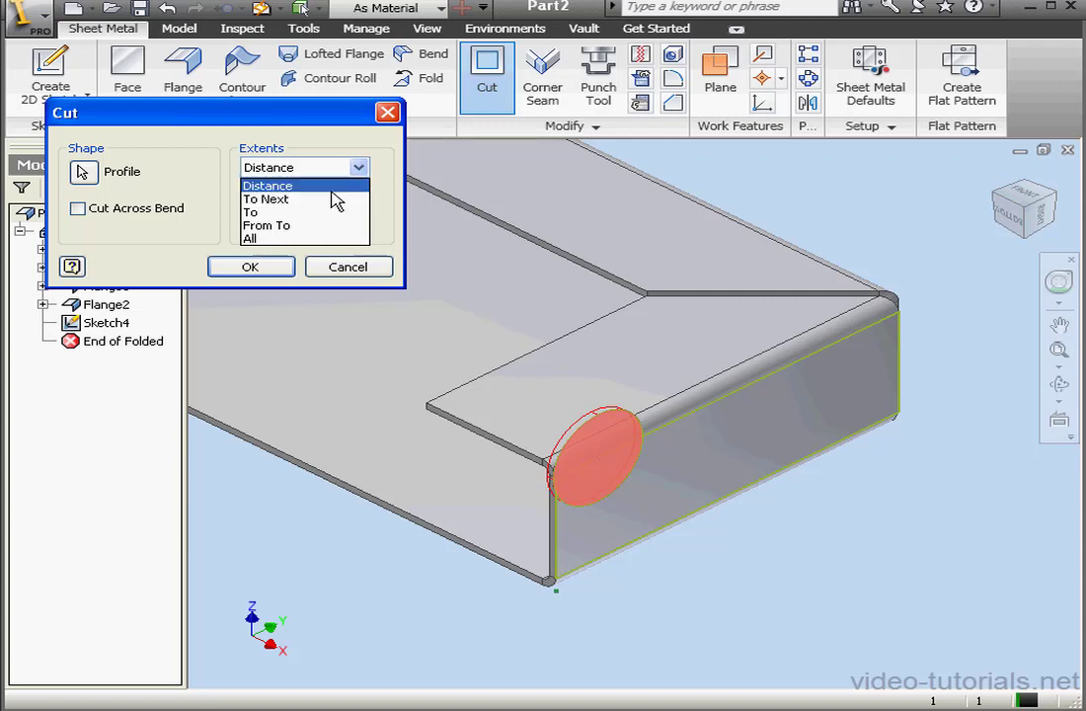
pyautogui.click(329, 187)
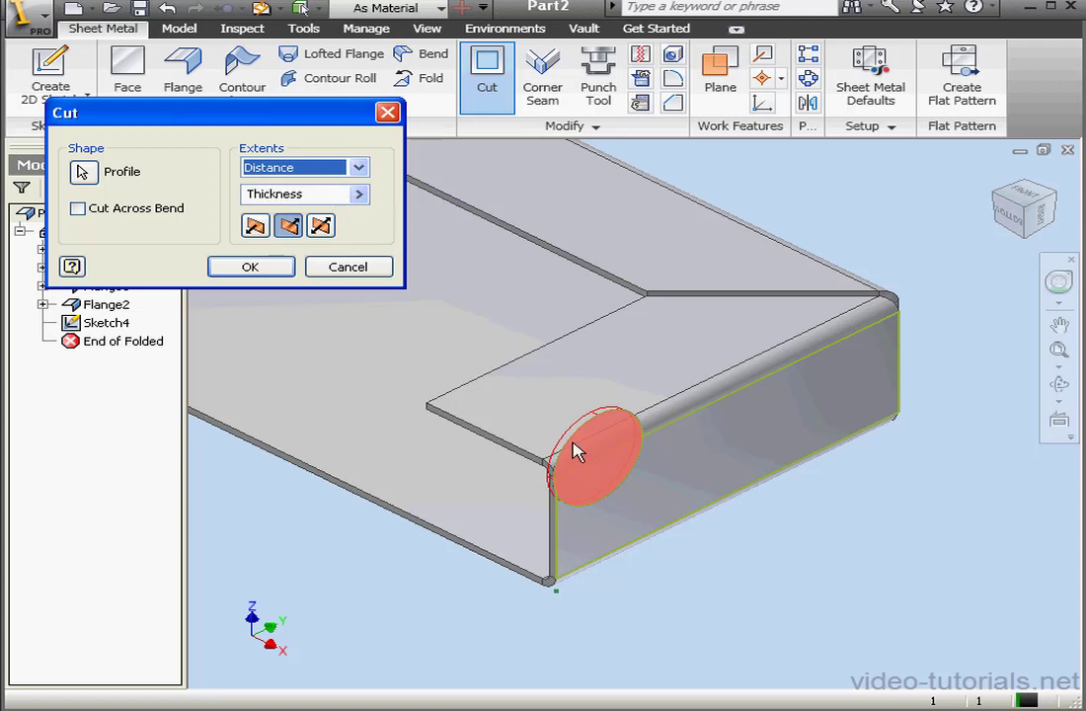
pyautogui.scroll(2, 582, 458)
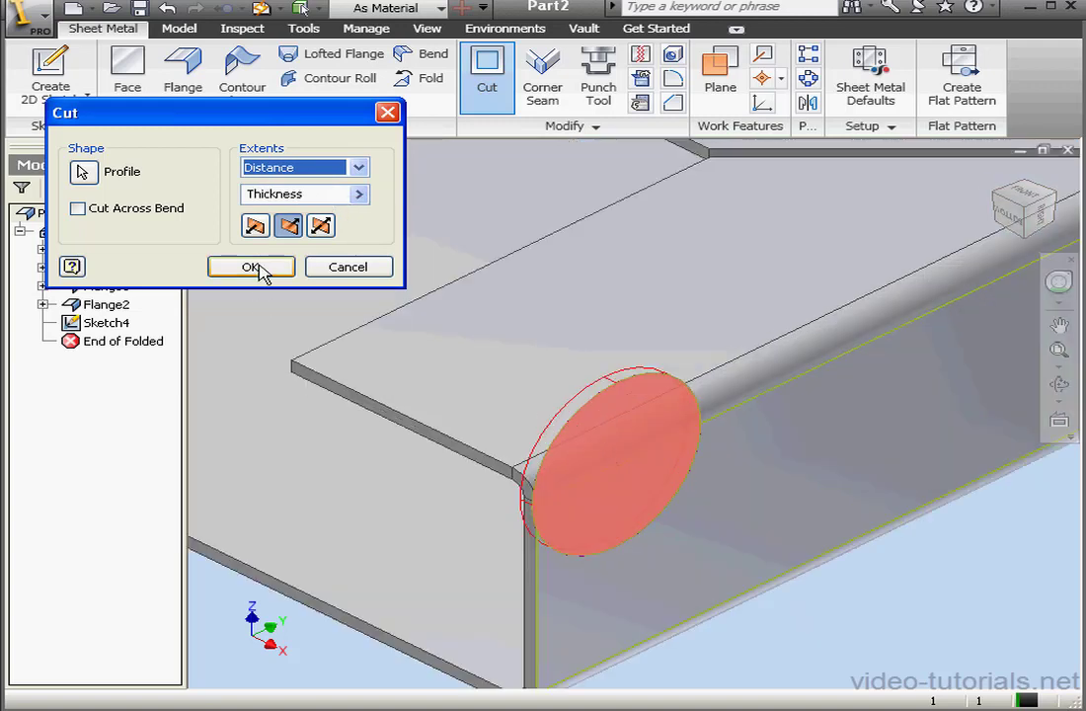
pyautogui.click(256, 226)
pyautogui.click(288, 227)
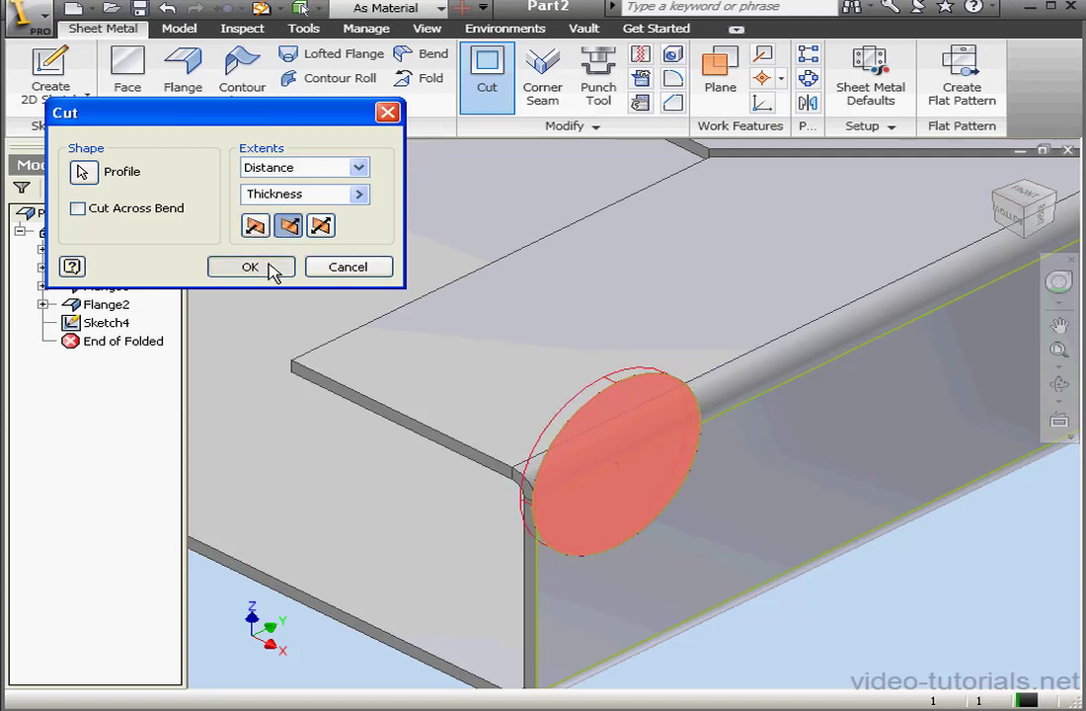
pyautogui.click(272, 267)
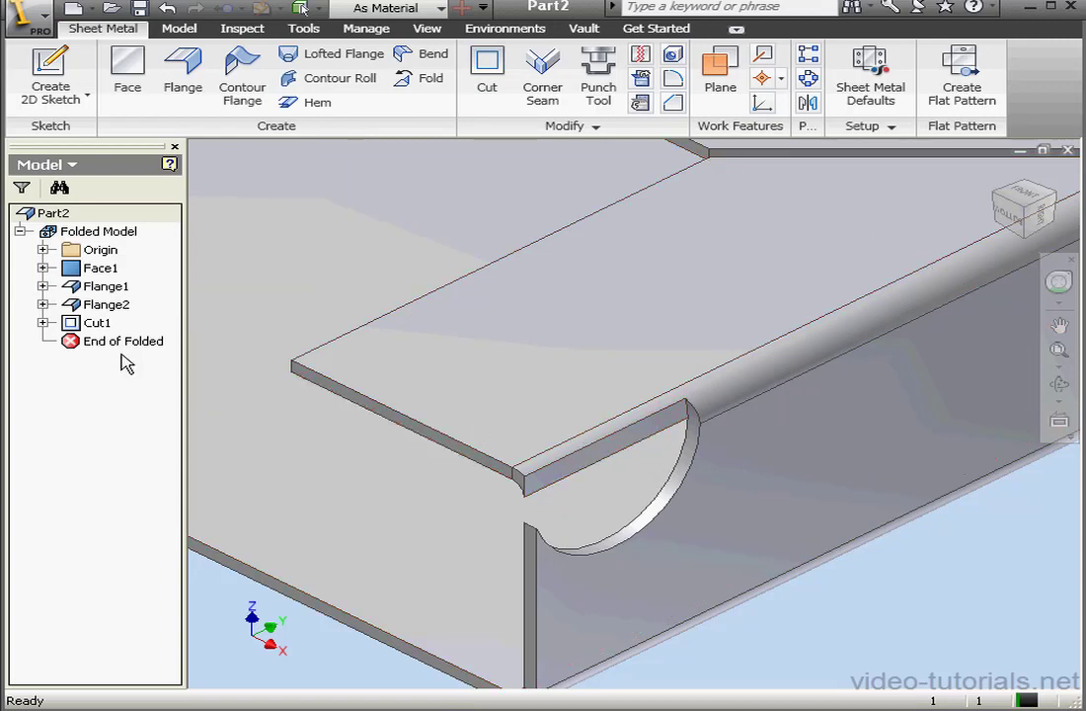
# Step: Edit Cut1 to enable Cut Across Bend, then frame the bend to inspect the notch
pyautogui.doubleClick(97, 323)
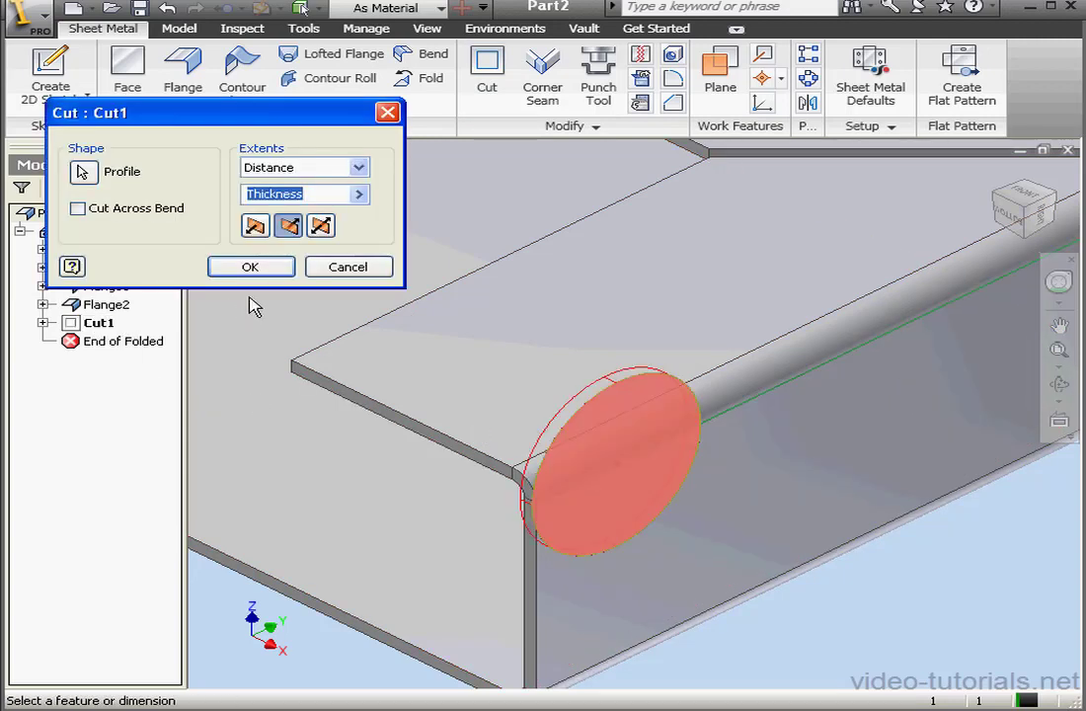
pyautogui.click(77, 208)
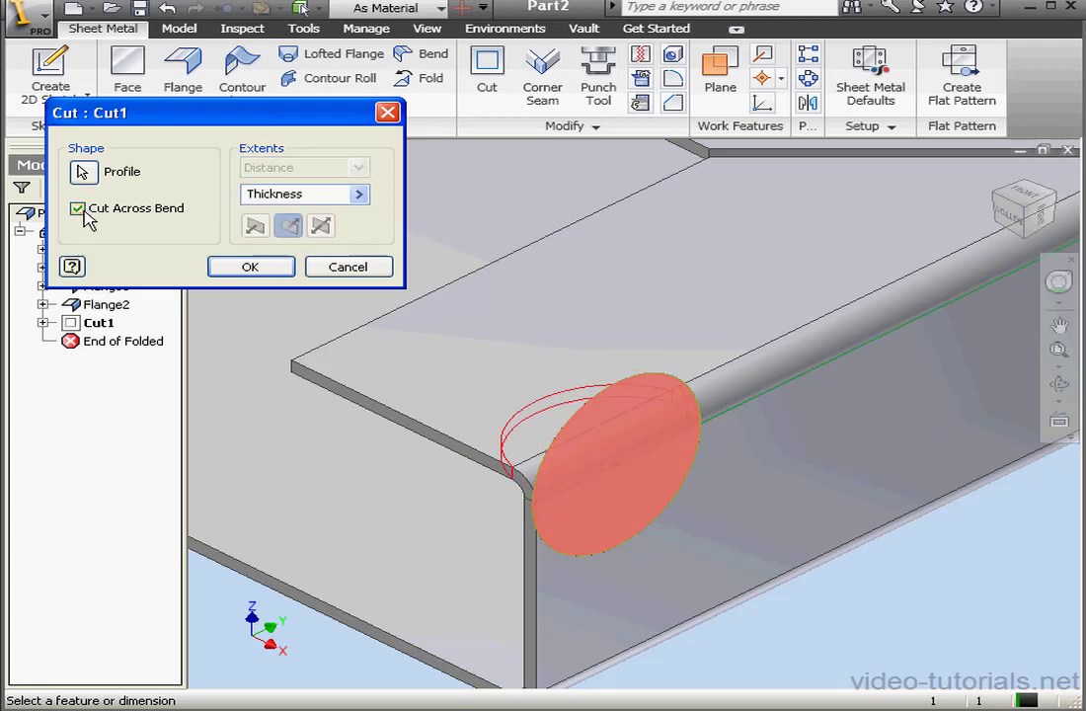
pyautogui.click(255, 267)
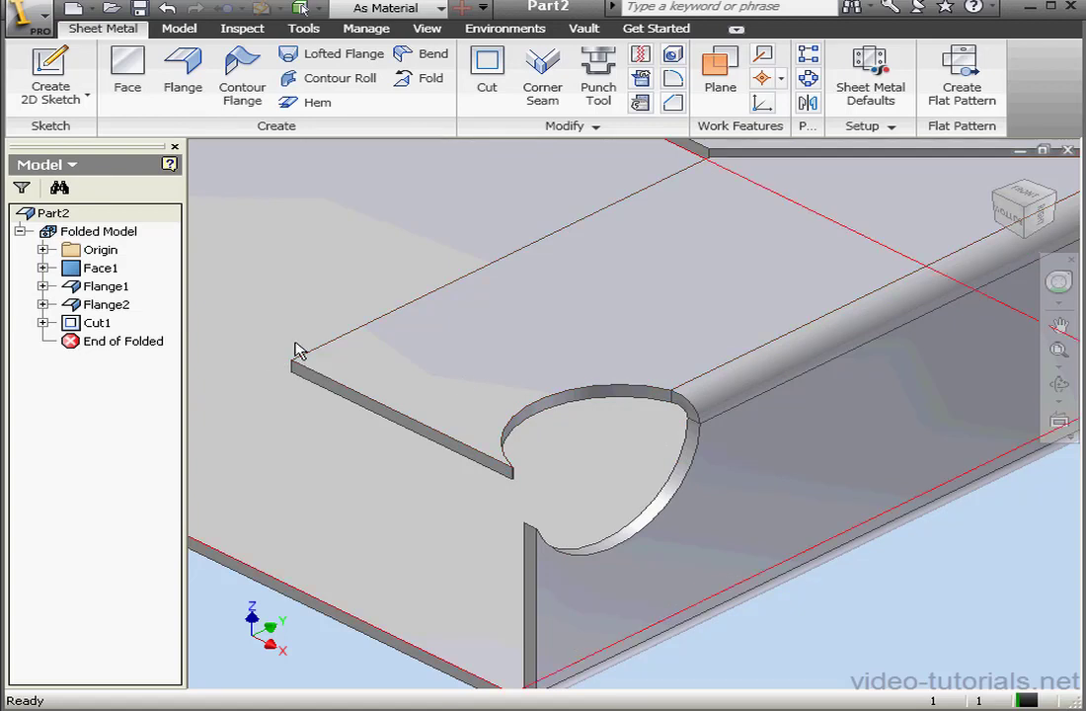
pyautogui.scroll(-3, 721, 441)
pyautogui.scroll(5, 720, 435)
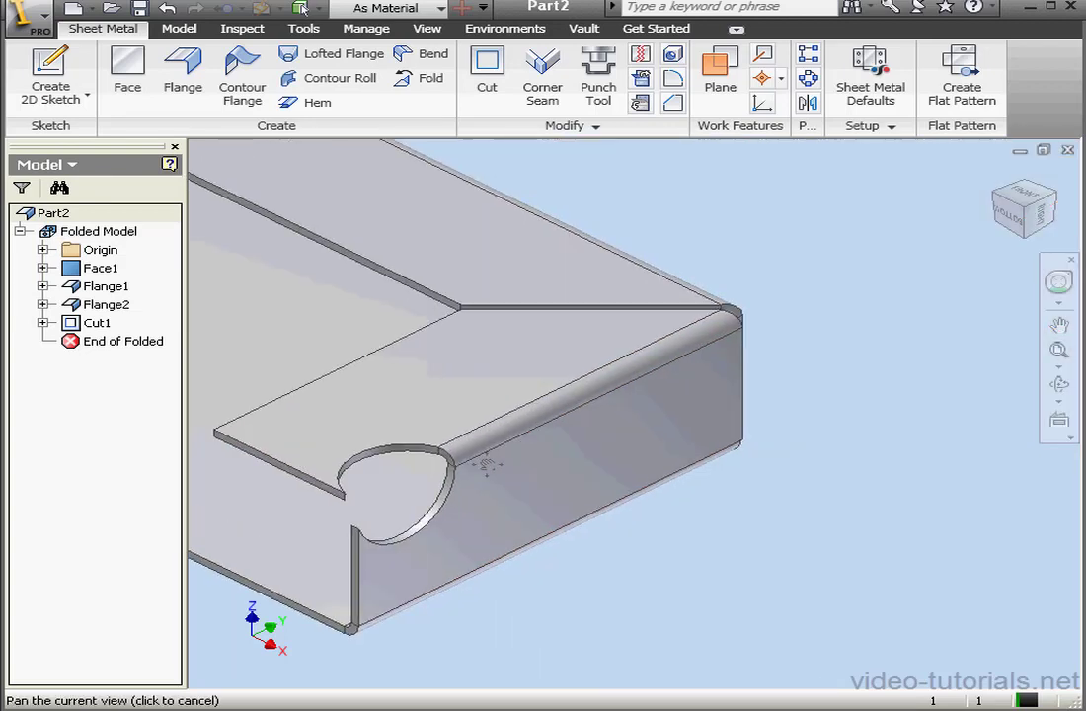
pyautogui.moveTo(598, 448); pyautogui.dragTo(596, 458, button='middle')
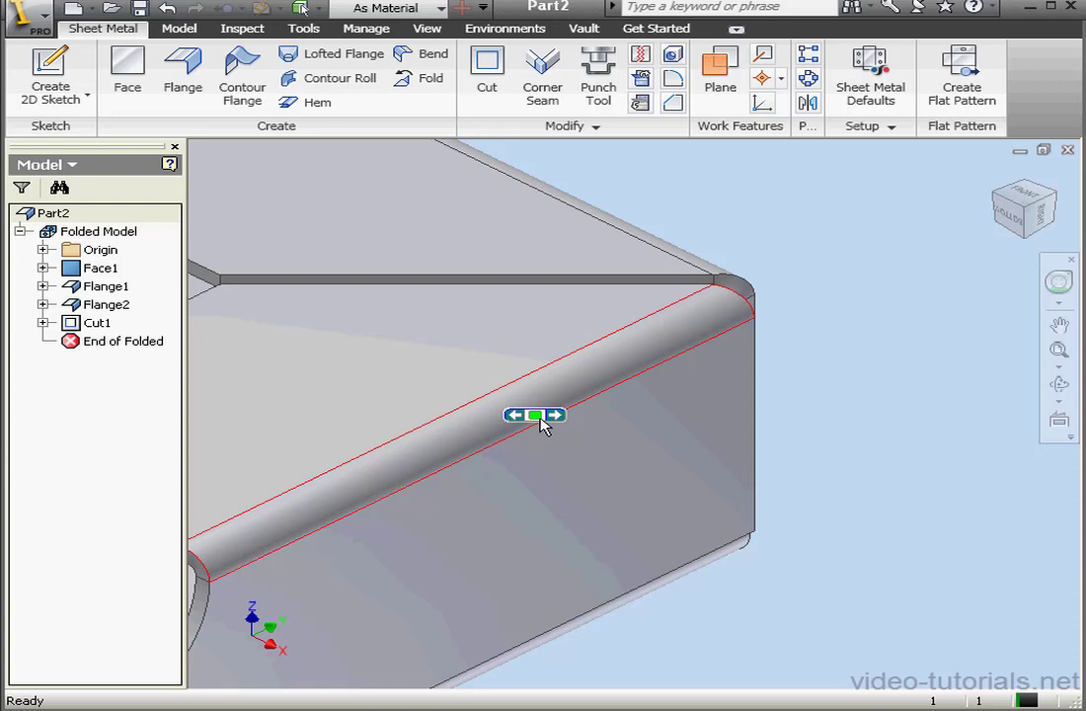
# Step: Add a second circle to Cut1's sketch at the upper flange bend corner
pyautogui.click(43, 323)
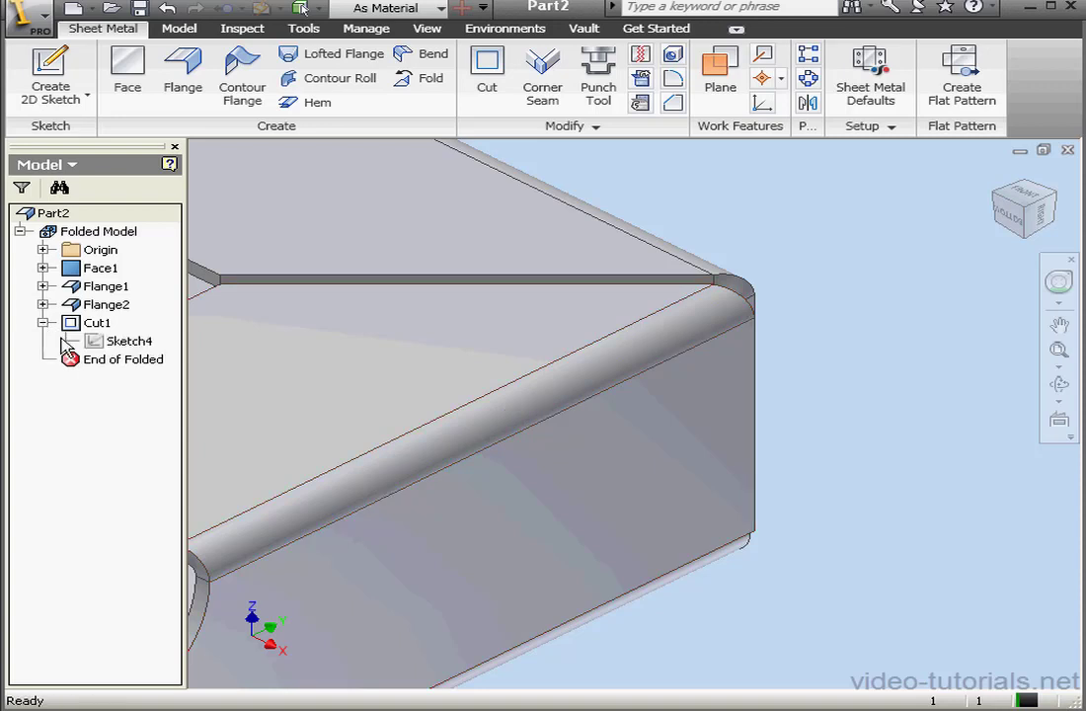
pyautogui.doubleClick(124, 341)
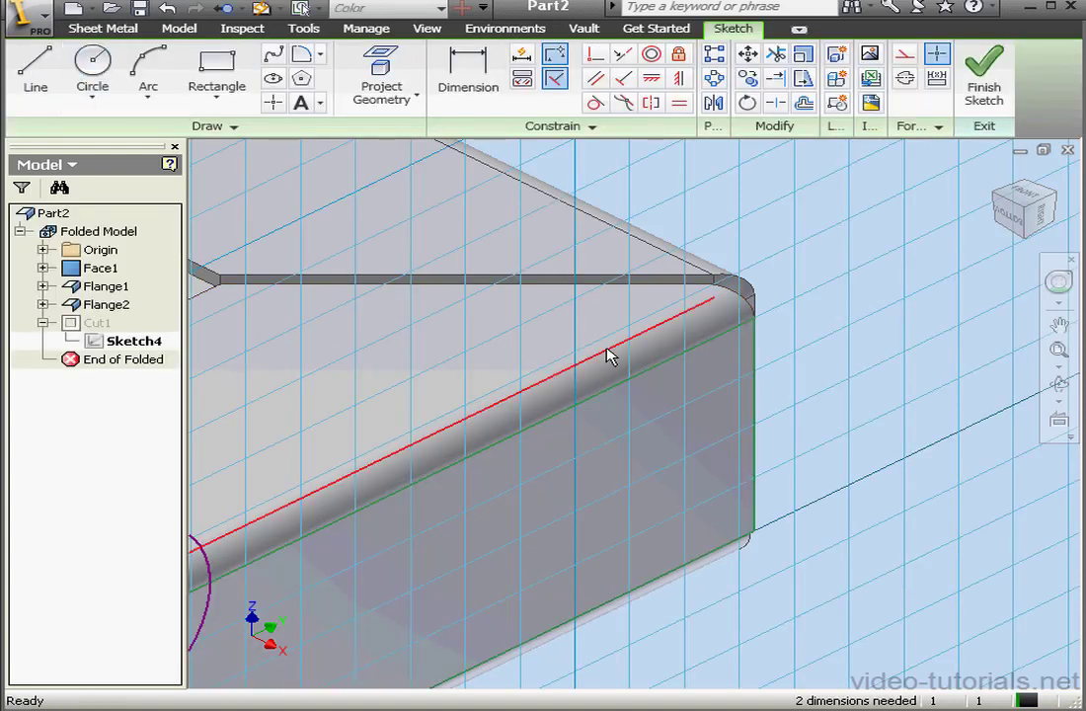
pyautogui.click(93, 70)
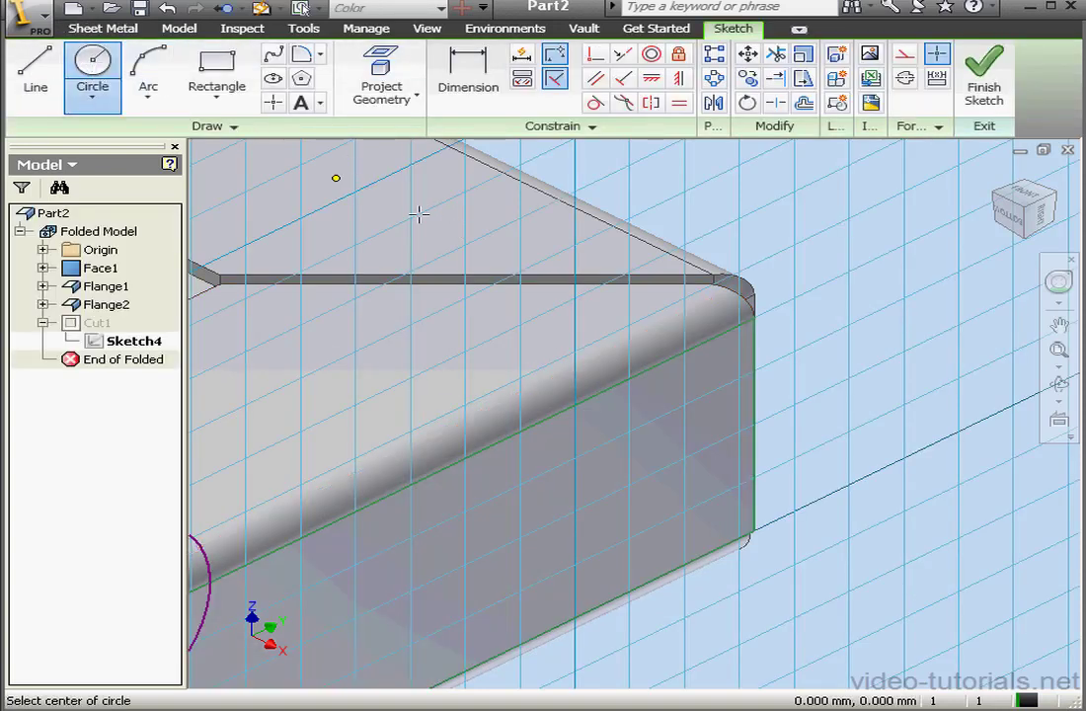
pyautogui.click(753, 318)
pyautogui.click(787, 387)
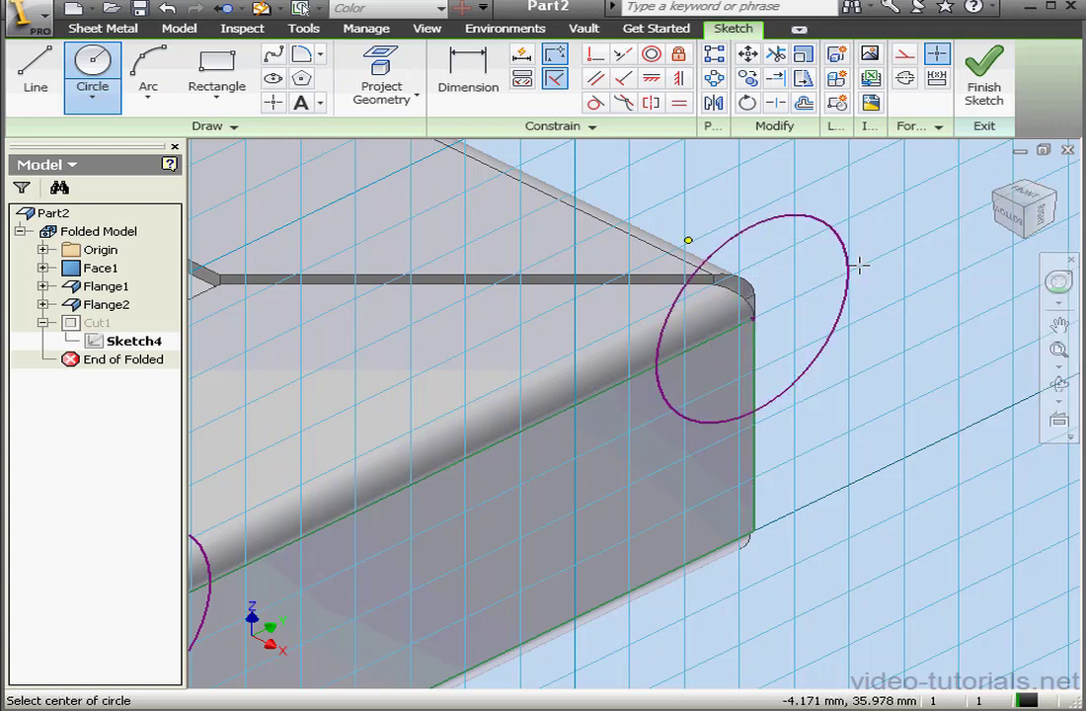
pyautogui.click(982, 92)
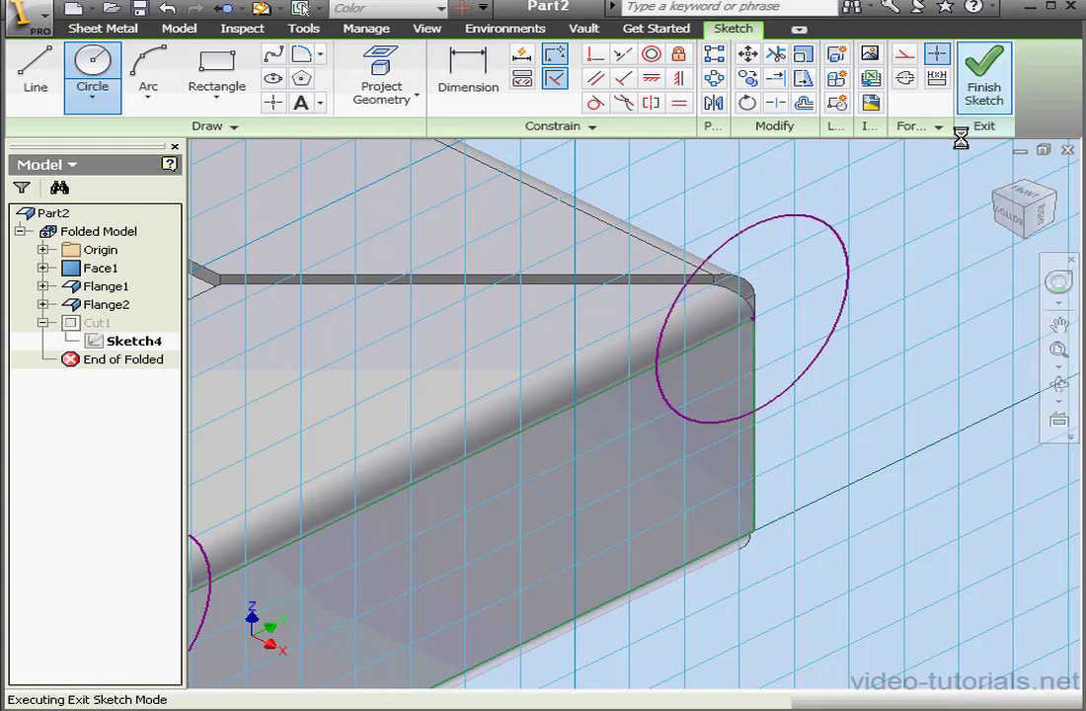
# Step: Add the new circle as an extra profile in Cut1
pyautogui.doubleClick(95, 325)
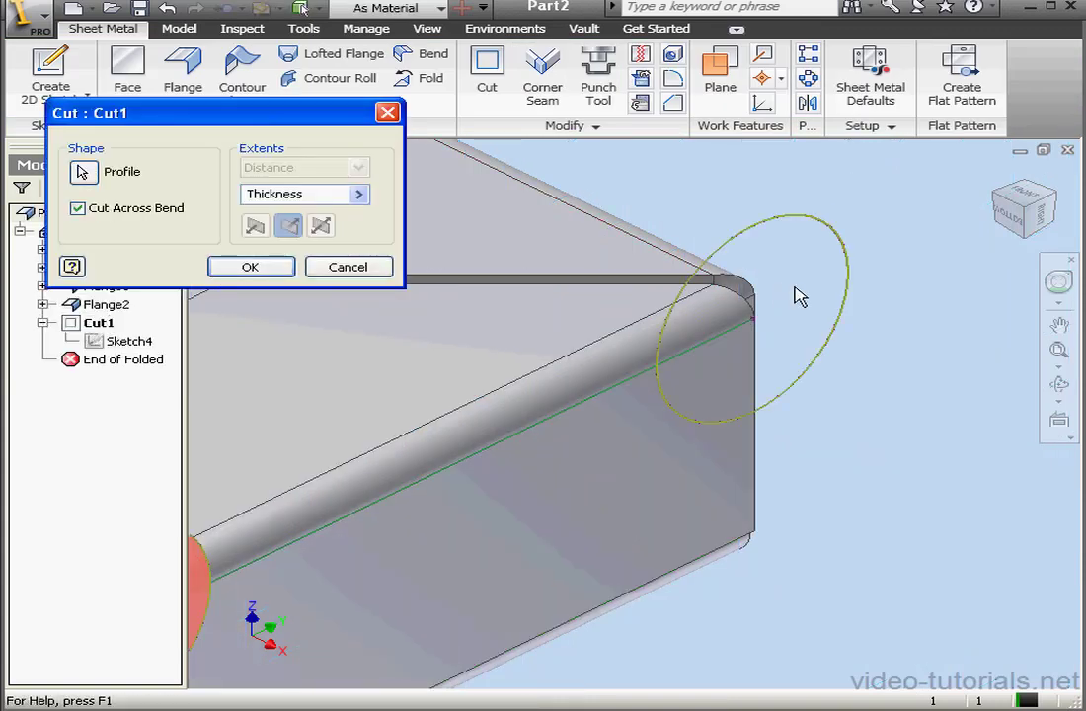
pyautogui.click(81, 174)
pyautogui.click(761, 293)
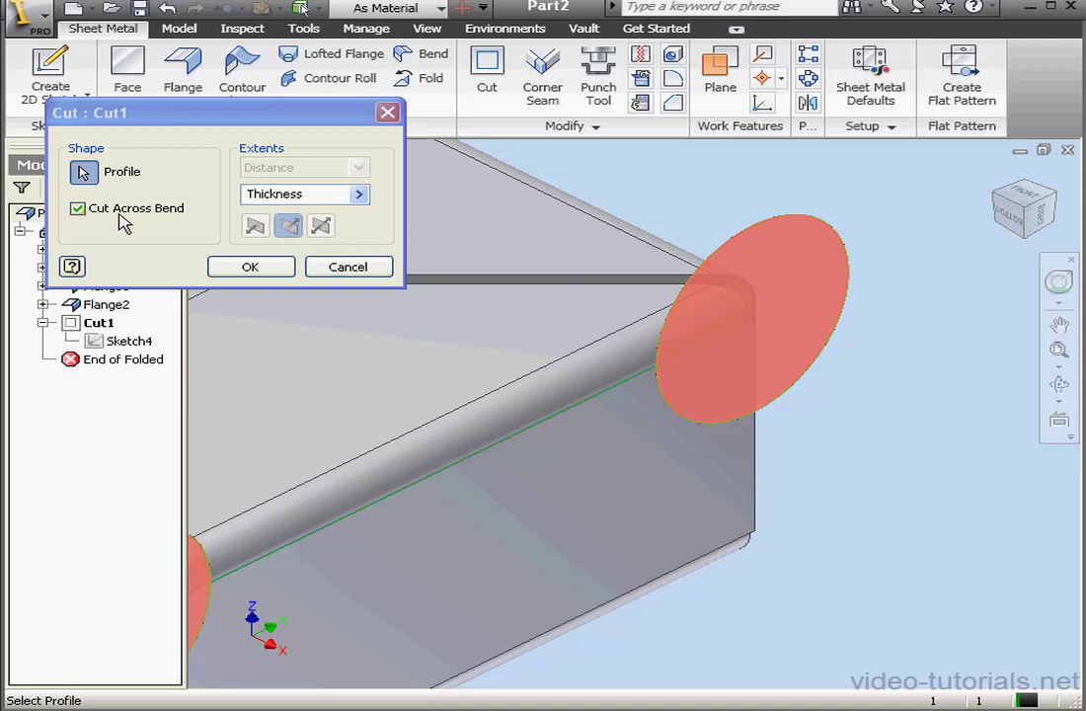
pyautogui.click(242, 267)
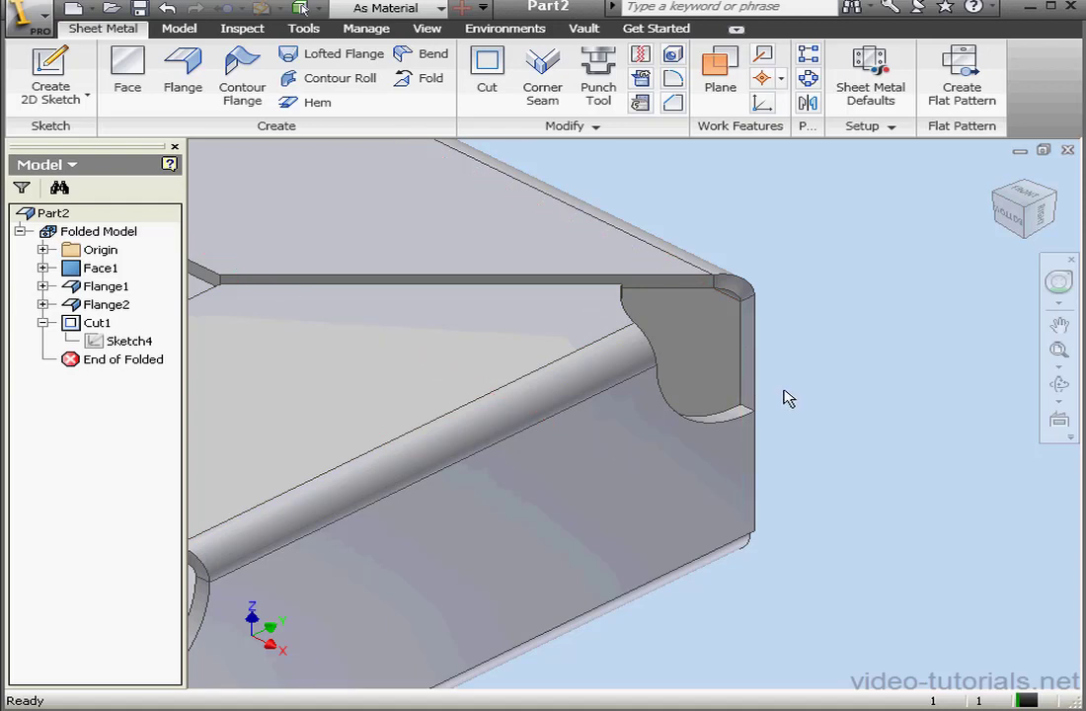
# Step: Draw another circle in Cut1's sketch at the flange's lower bend corner
pyautogui.click(129, 341)
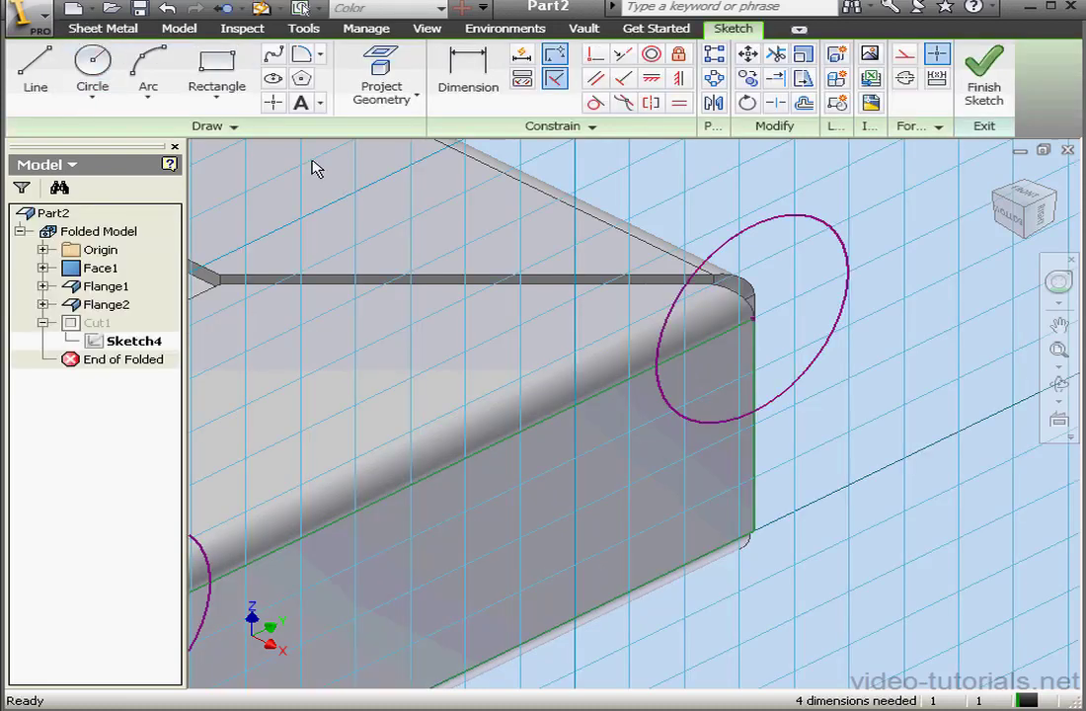
pyautogui.click(101, 81)
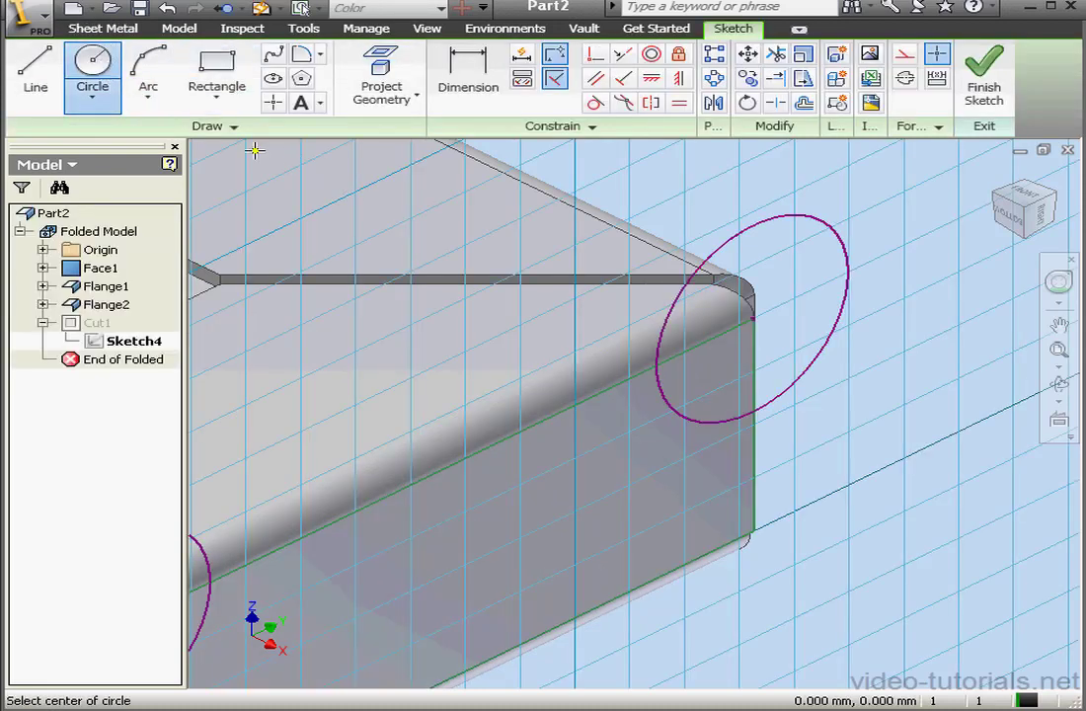
pyautogui.click(739, 538)
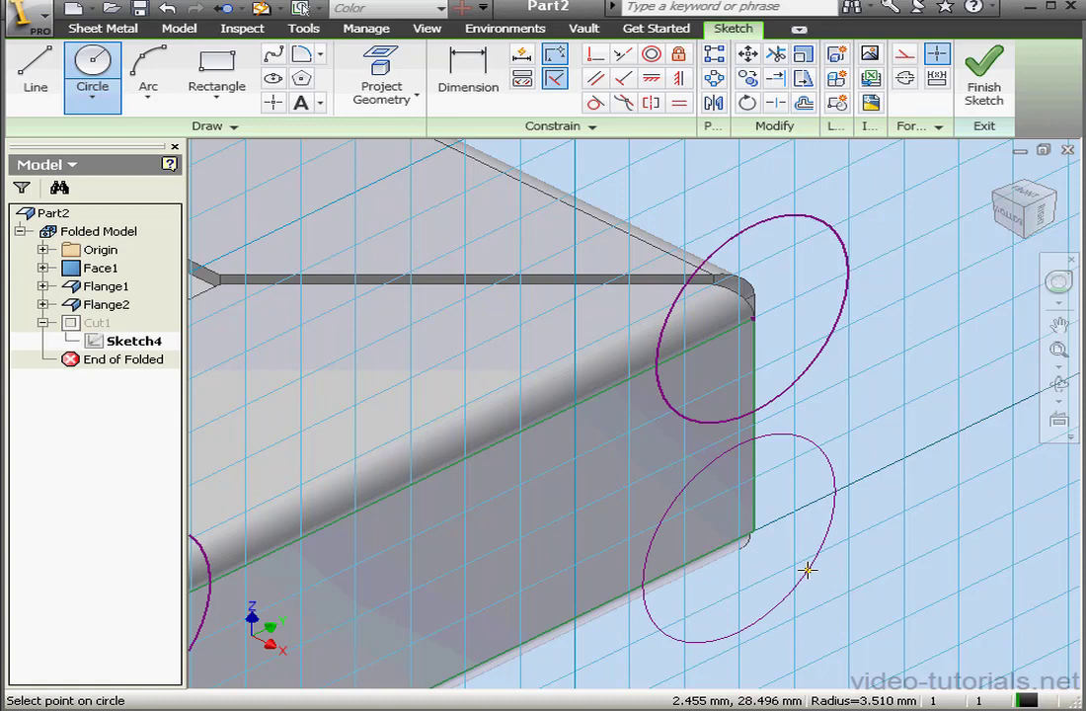
pyautogui.click(807, 572)
pyautogui.click(1002, 81)
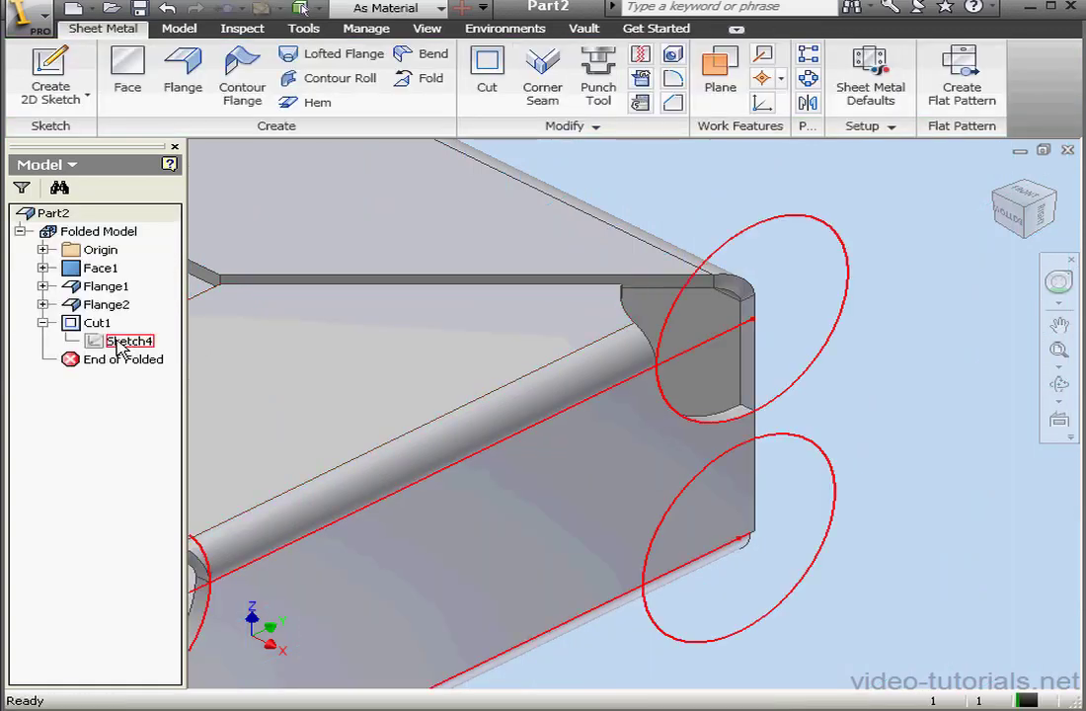
# Step: Add the lower circle as a Cut1 profile and orbit to check the three notches
pyautogui.doubleClick(85, 326)
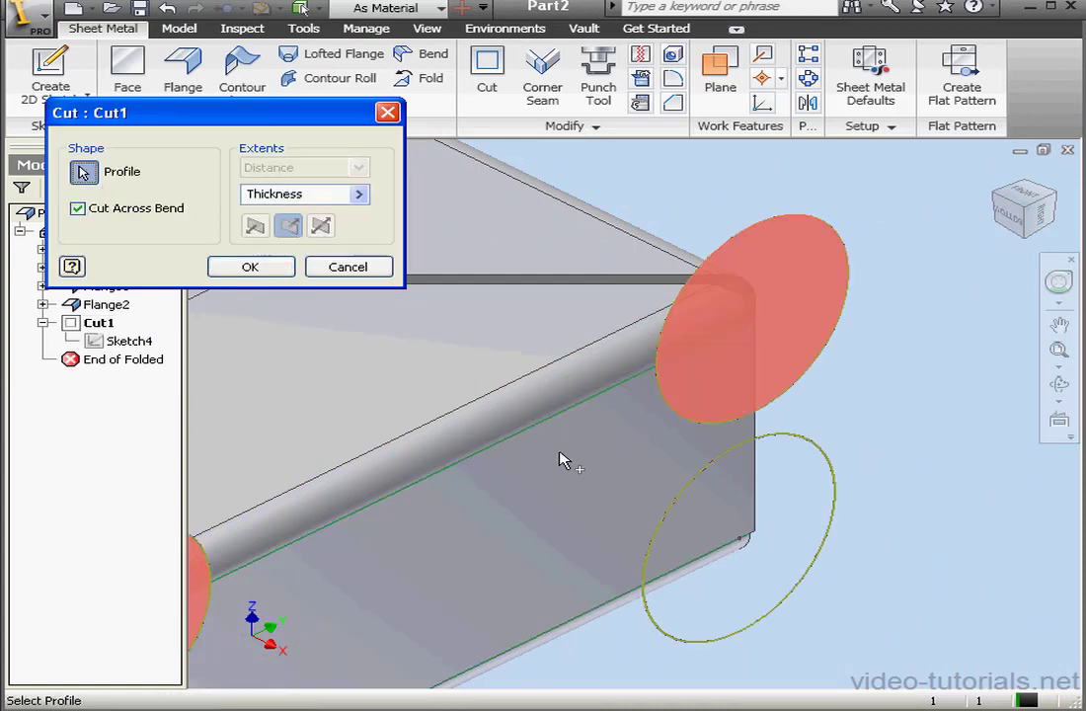
pyautogui.click(747, 523)
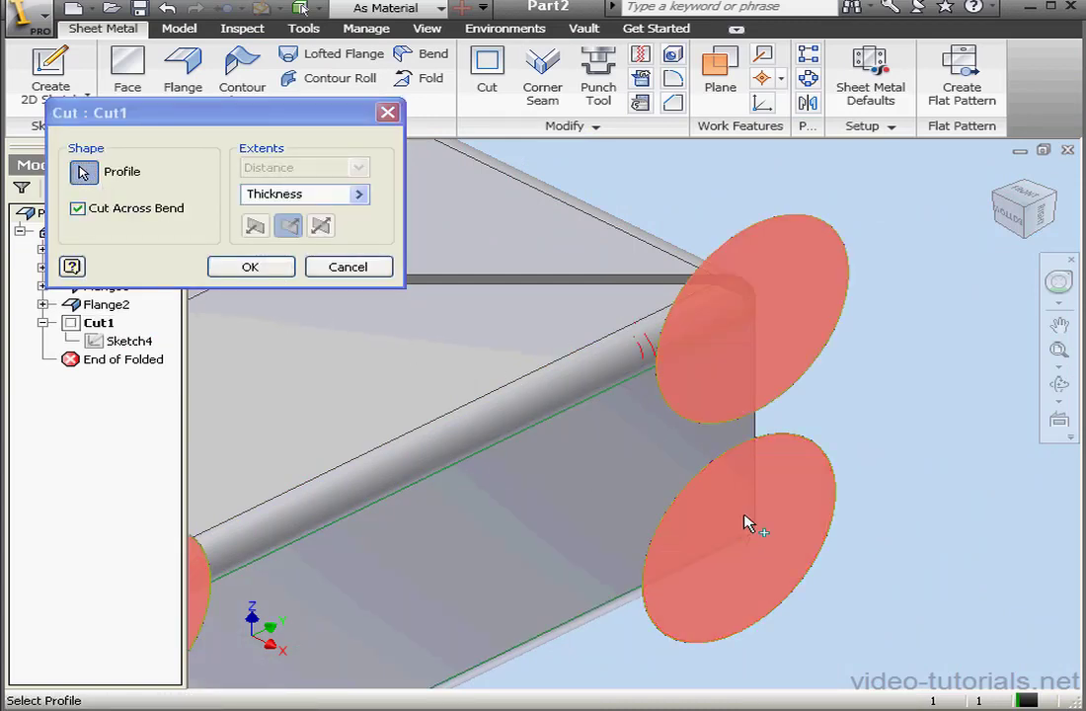
pyautogui.click(267, 269)
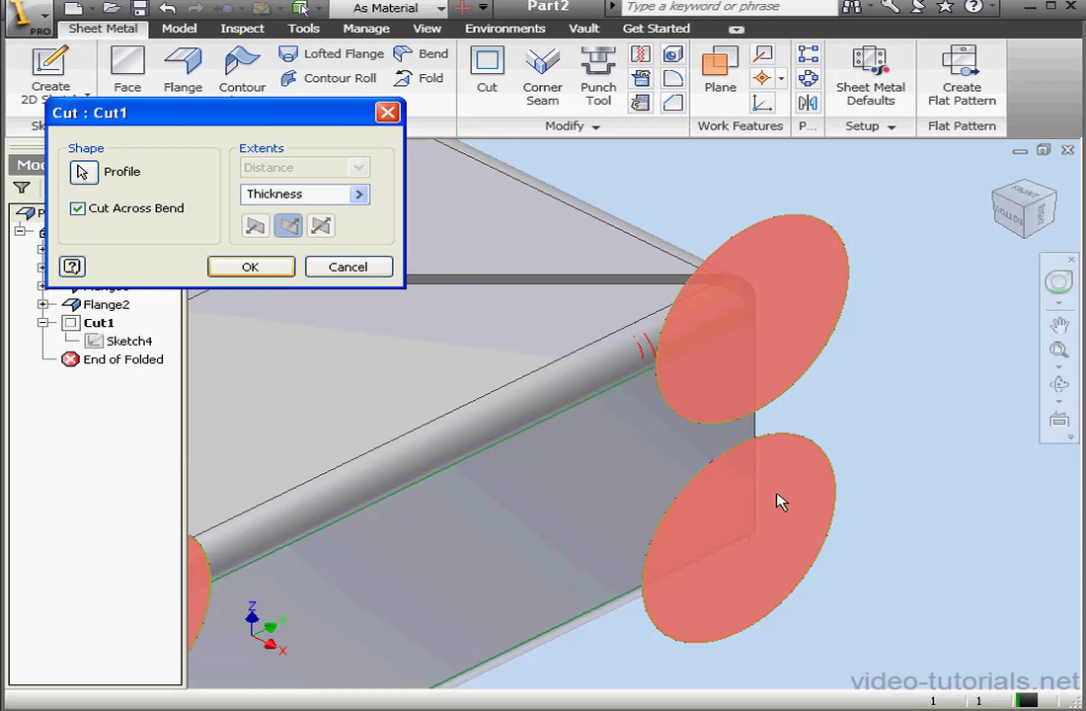
pyautogui.click(1059, 384)
pyautogui.moveTo(518, 432); pyautogui.dragTo(651, 505)
pyautogui.click(993, 175)
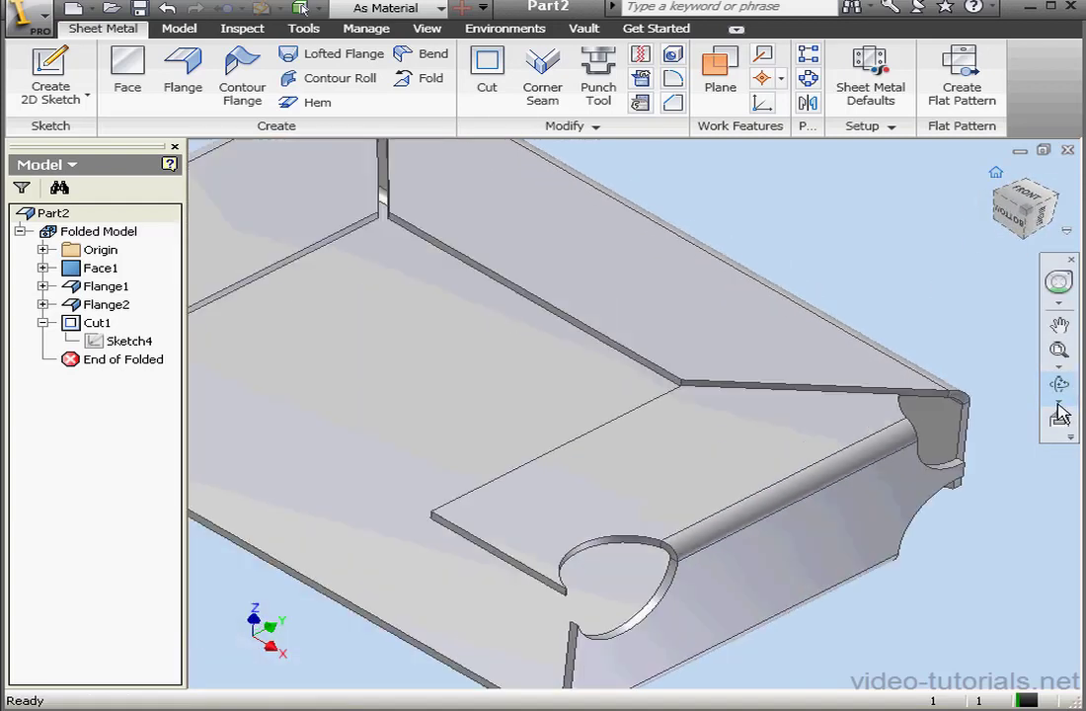
pyautogui.press('Escape')
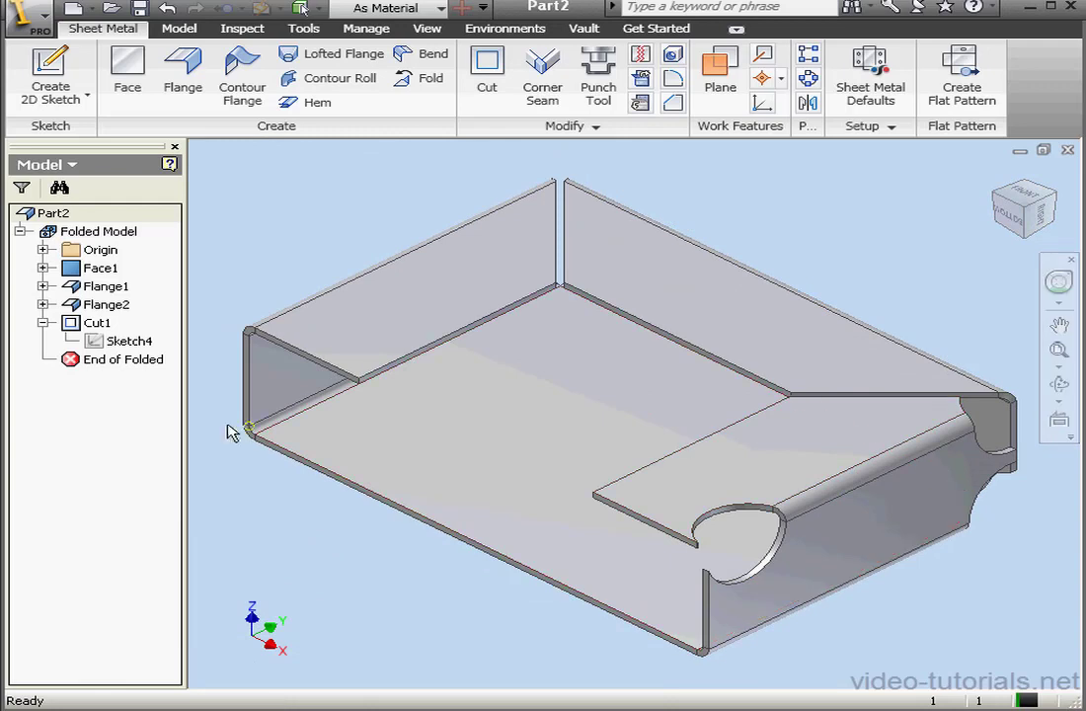
# Step: Delete the Cut1 feature together with its sketch
pyautogui.rightClick(83, 324)
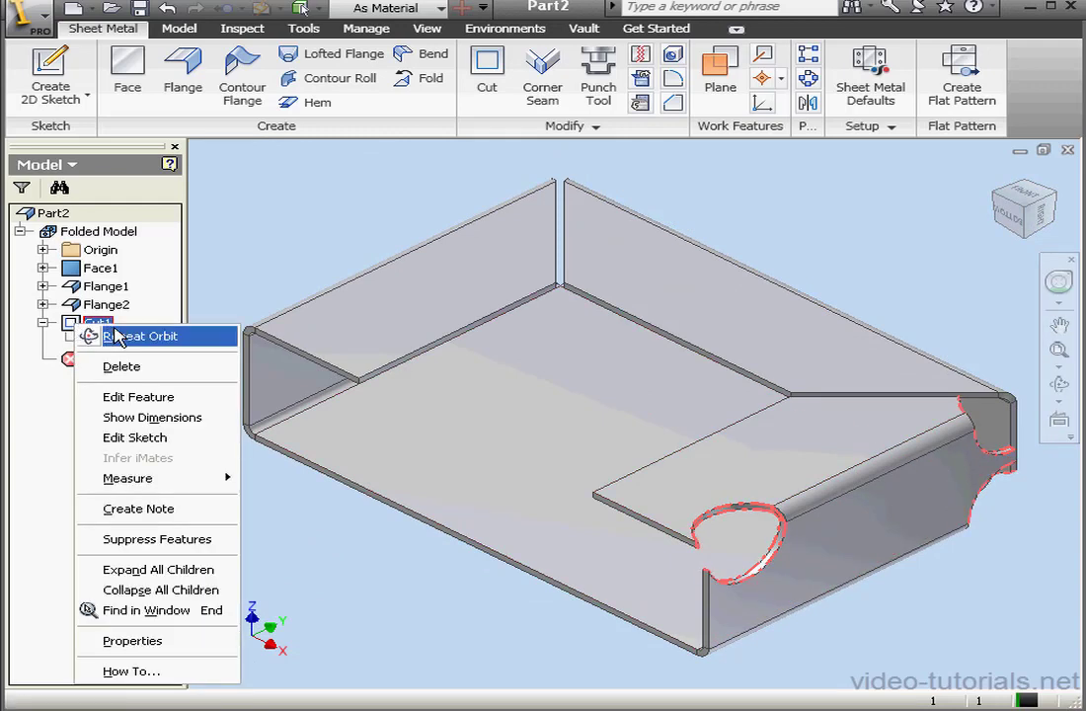
pyautogui.click(123, 368)
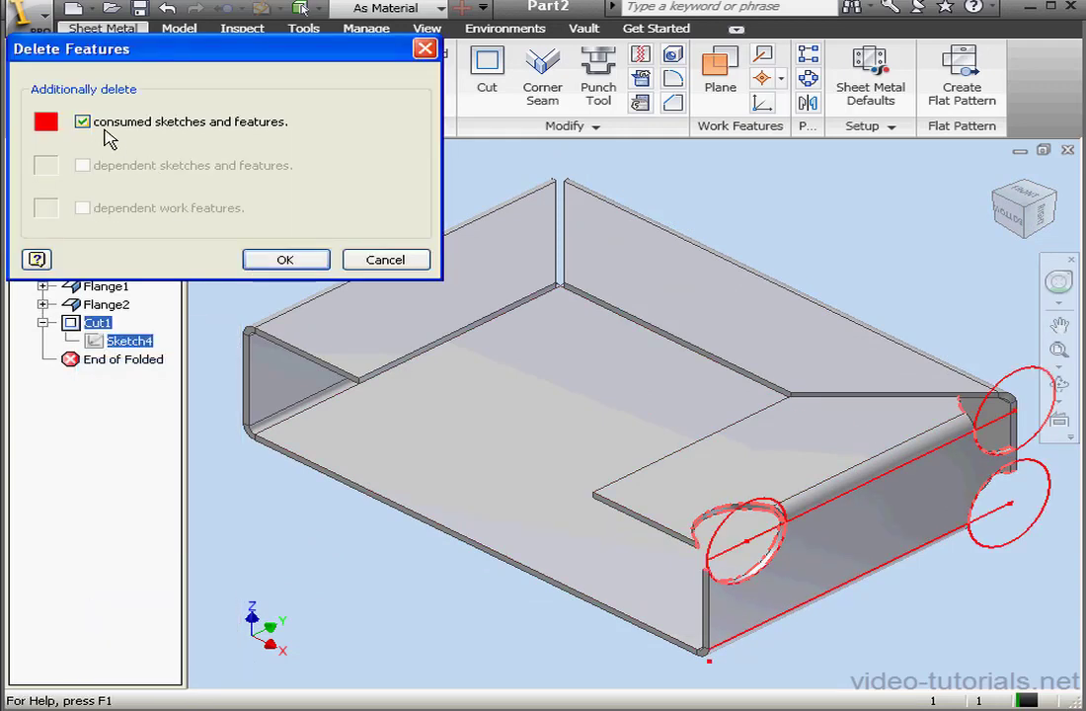
pyautogui.click(297, 260)
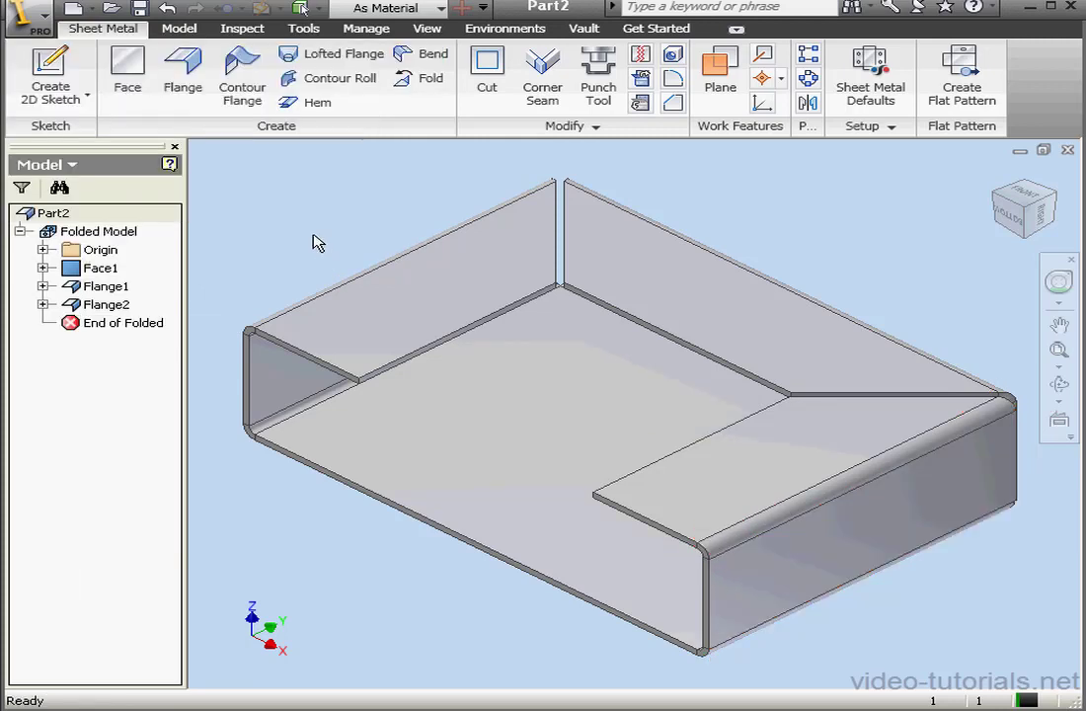
# Step: Start a sketch on the flange face and project the flat pattern of the base, lip and flange faces
pyautogui.click(49, 71)
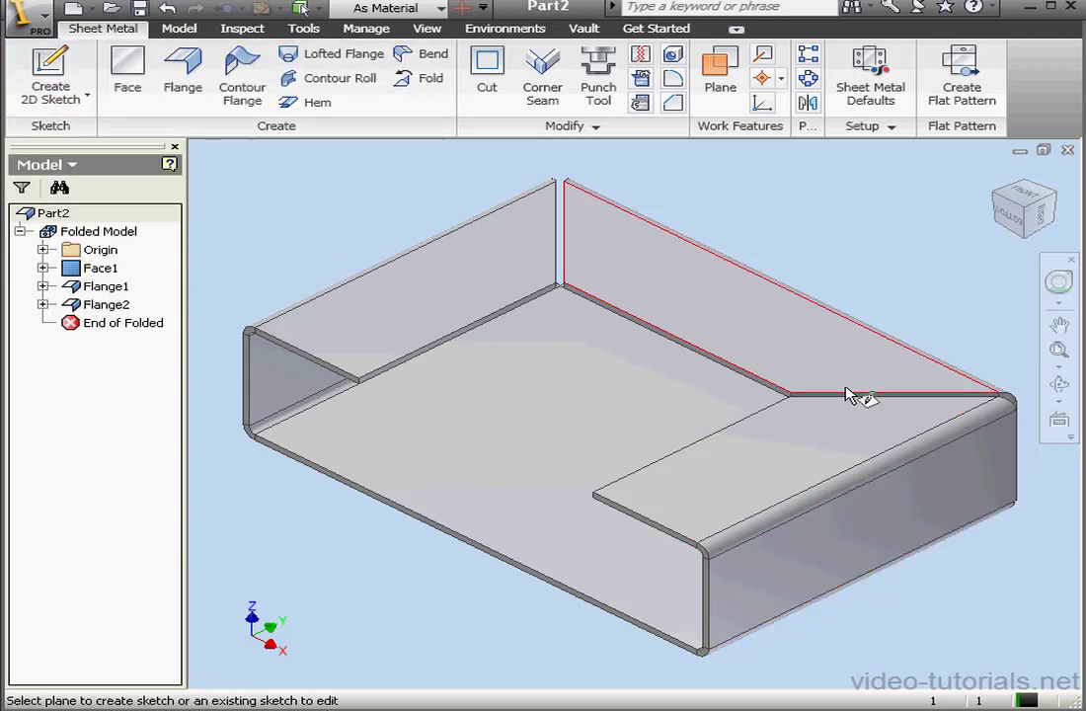
pyautogui.click(884, 506)
pyautogui.moveTo(866, 527); pyautogui.dragTo(735, 437, button='middle')
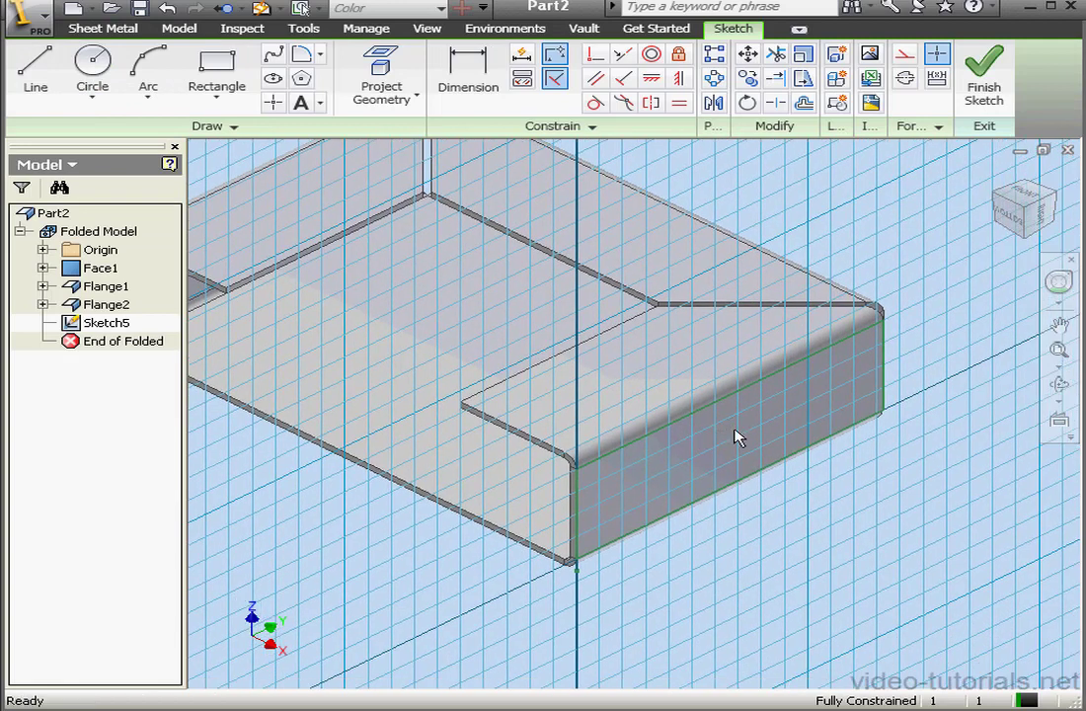
pyautogui.click(420, 100)
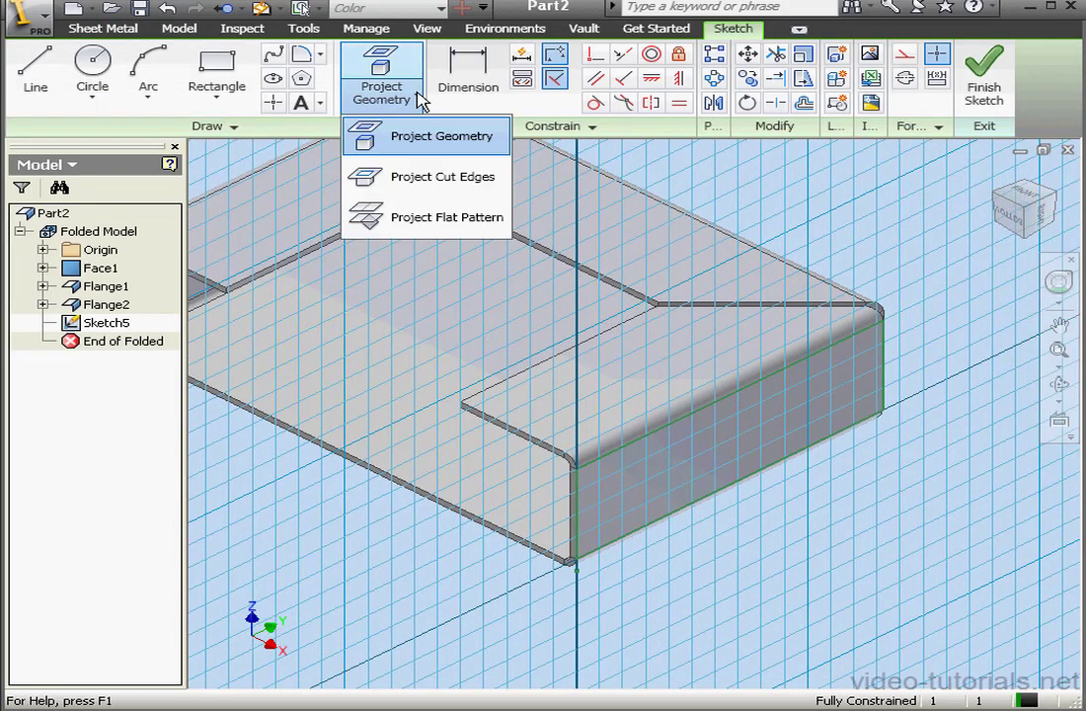
pyautogui.click(425, 225)
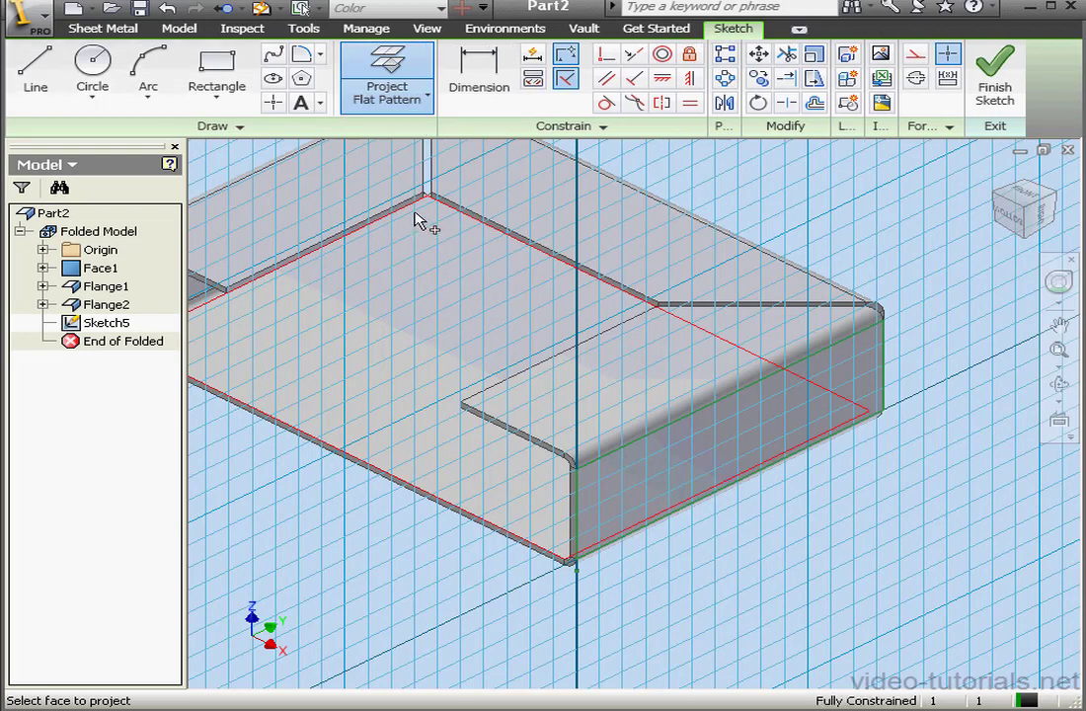
pyautogui.click(352, 189)
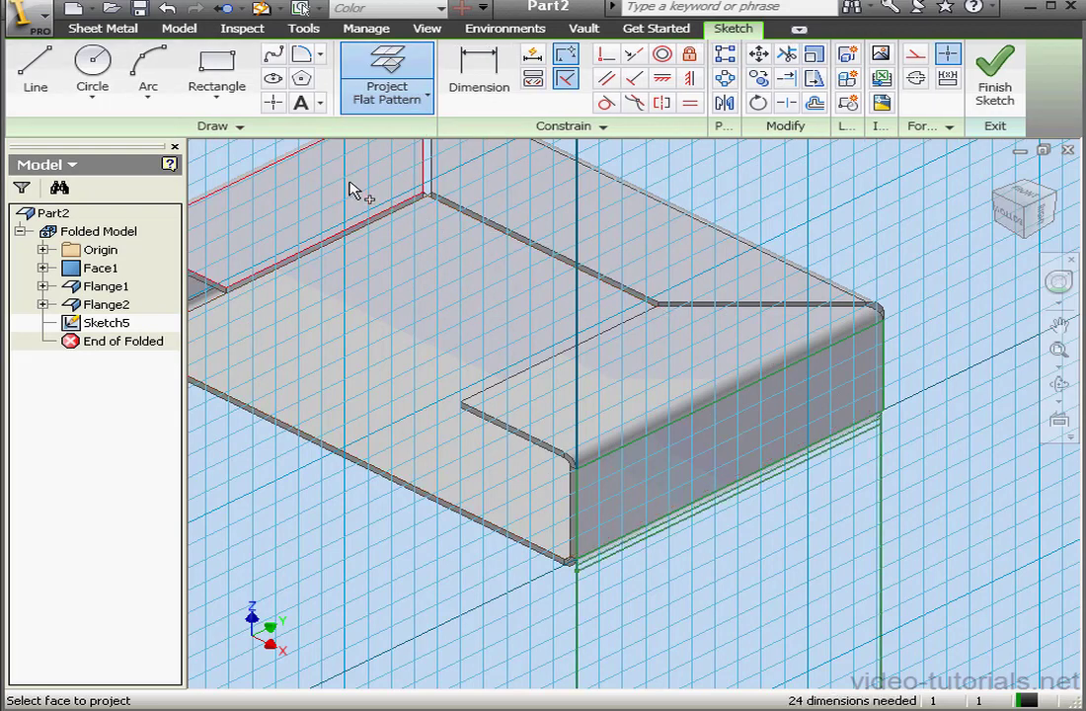
pyautogui.click(653, 246)
pyautogui.click(683, 372)
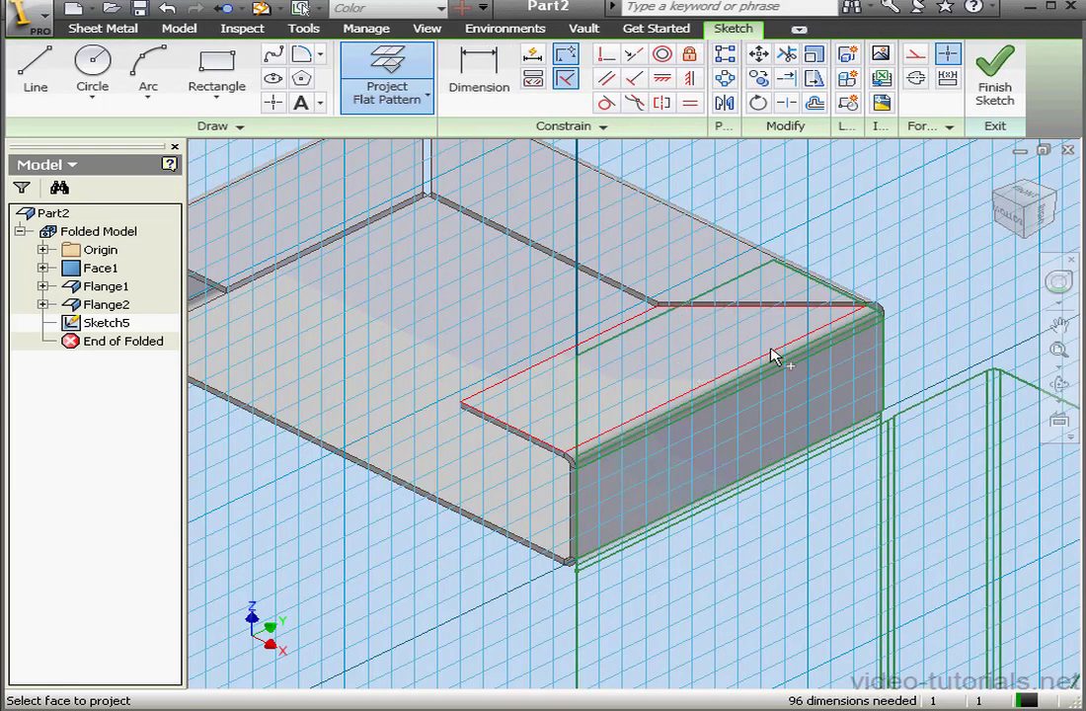
pyautogui.click(1058, 324)
pyautogui.moveTo(952, 318); pyautogui.dragTo(926, 316)
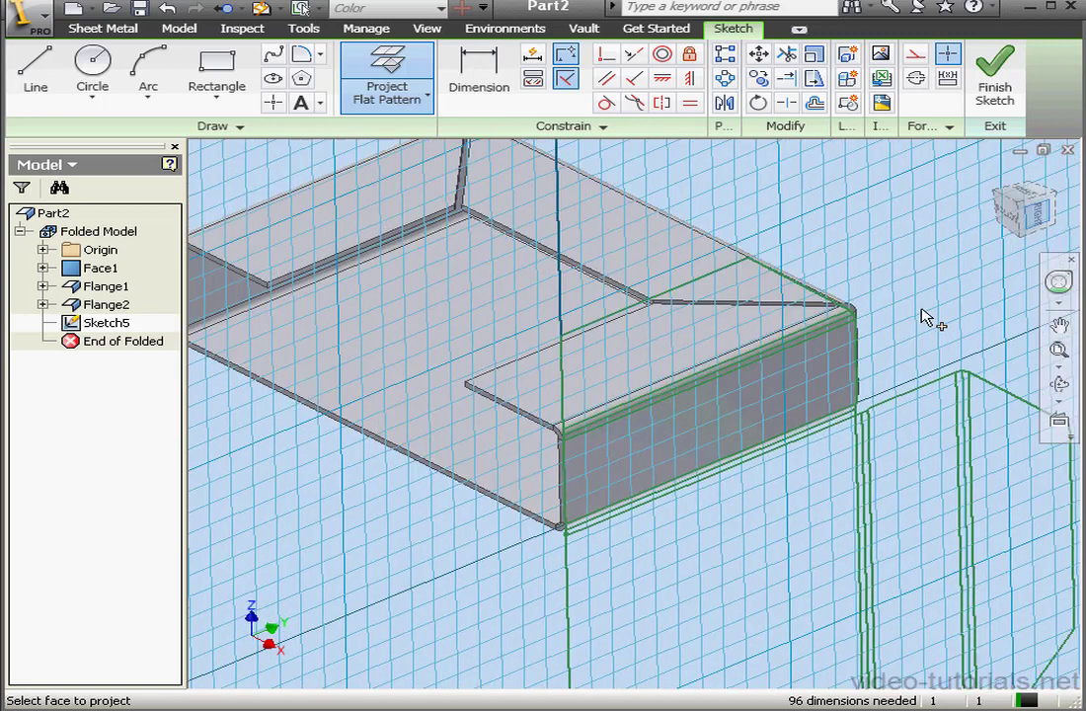
# Step: Draw a tall and a horizontal rectangle crossing over the flat pattern, constrained to equal width
pyautogui.press('pageup')
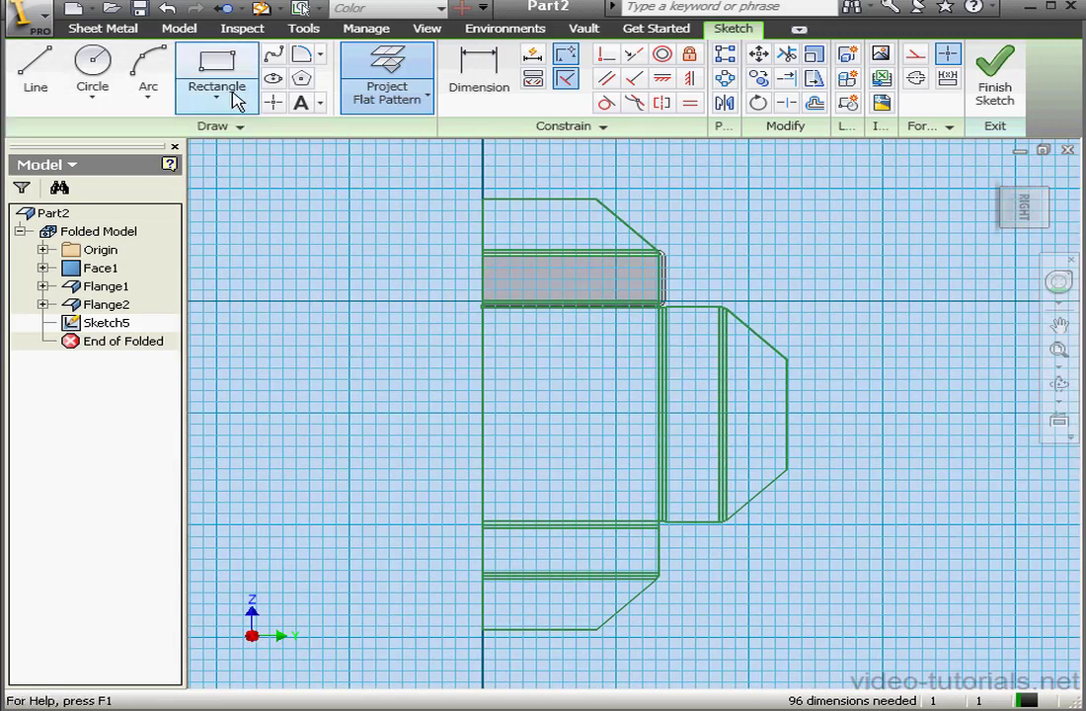
pyautogui.click(237, 96)
pyautogui.click(507, 217)
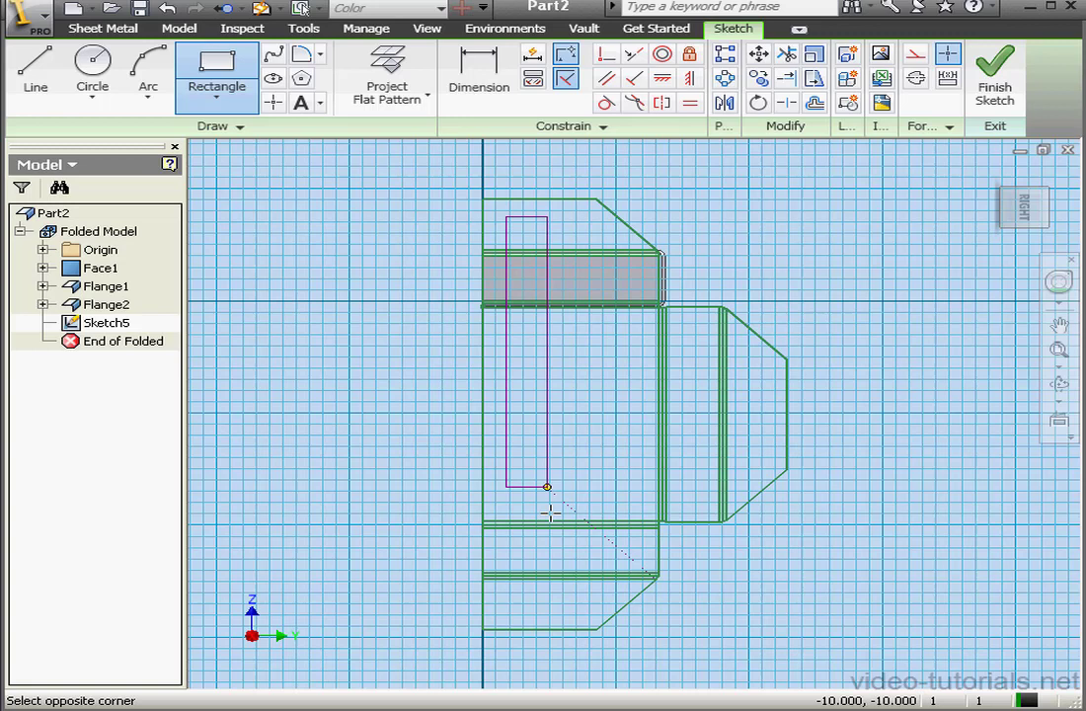
pyautogui.click(595, 596)
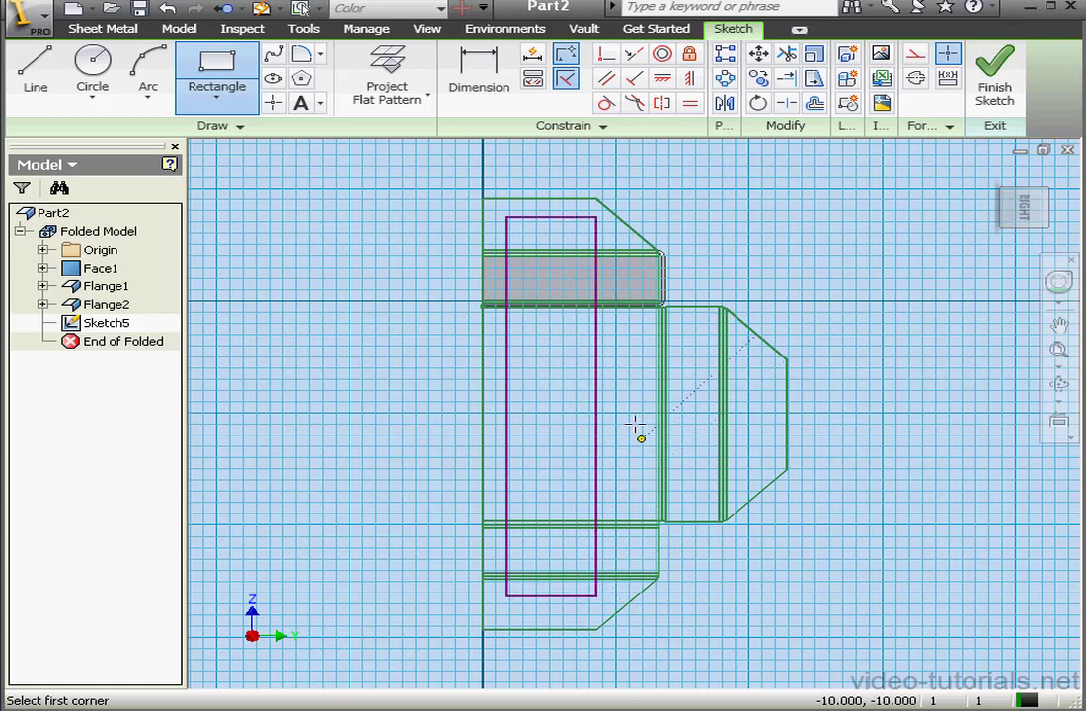
pyautogui.click(550, 378)
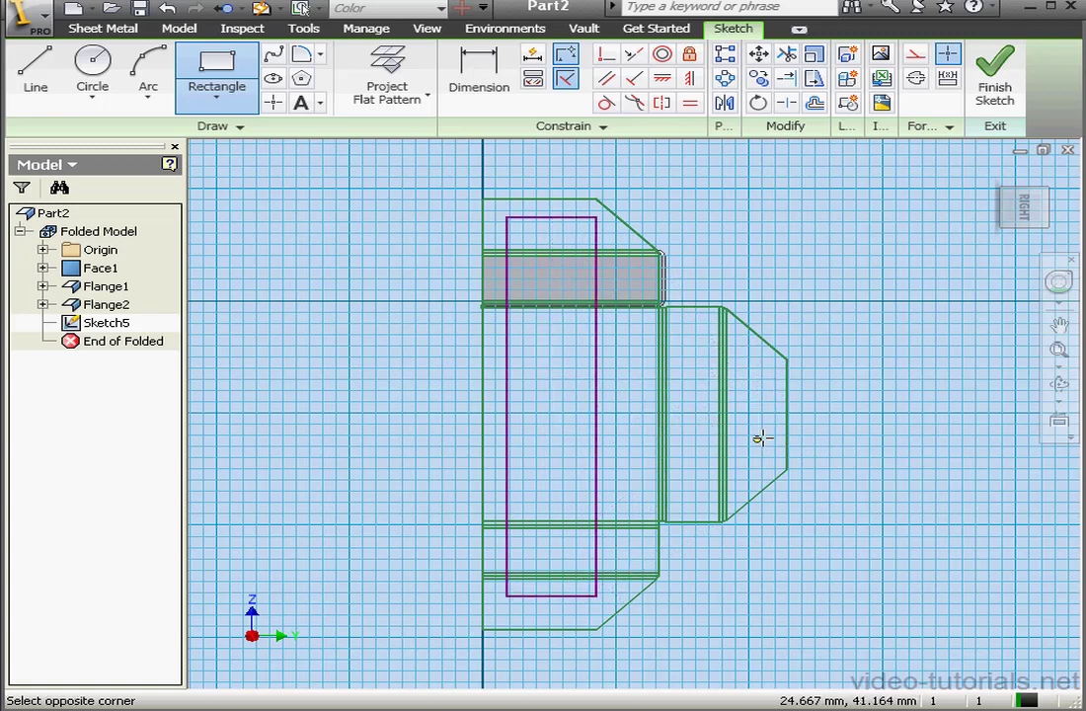
pyautogui.click(756, 438)
pyautogui.rightClick(827, 388)
pyautogui.click(877, 403)
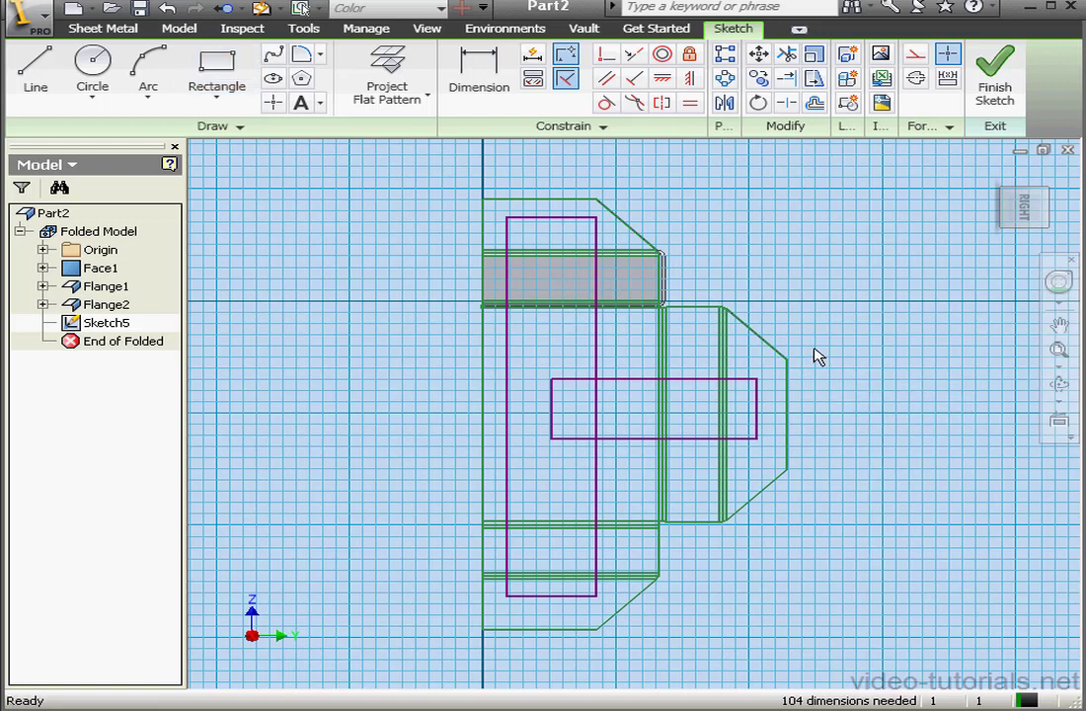
pyautogui.click(691, 102)
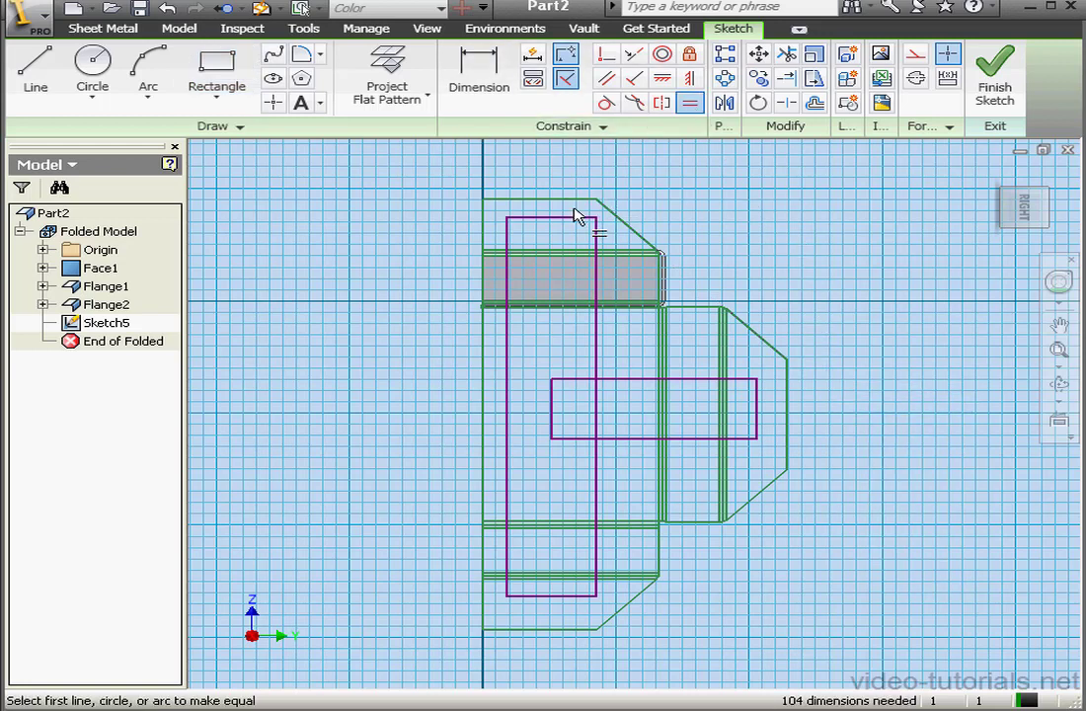
pyautogui.click(575, 217)
pyautogui.click(758, 416)
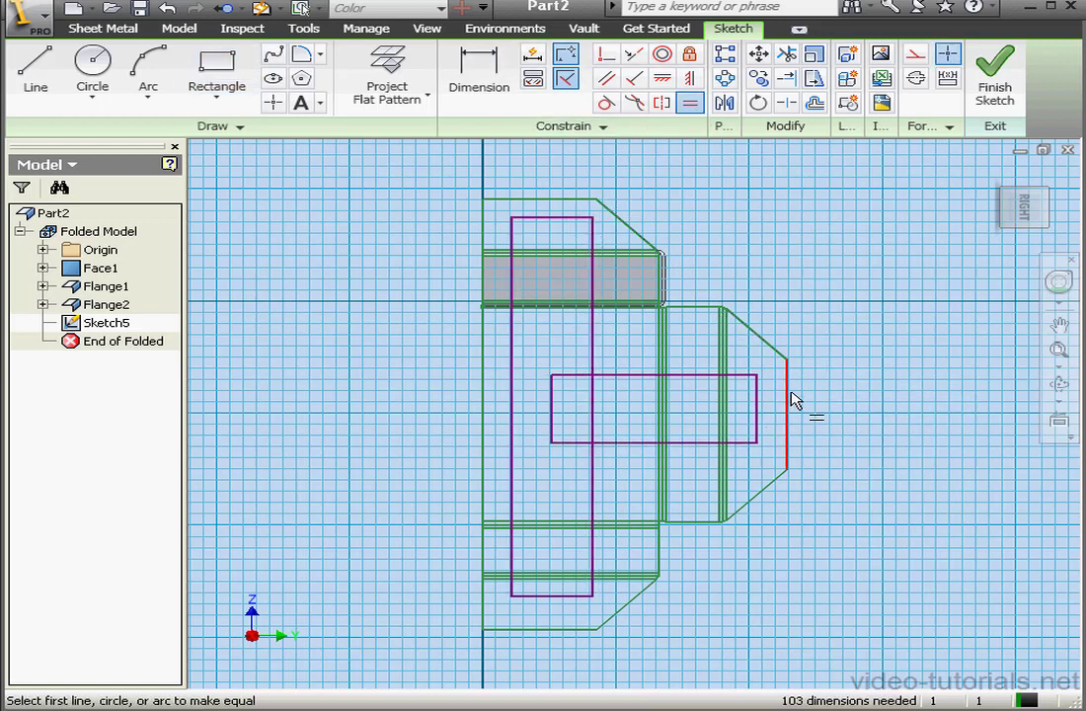
# Step: Dimension the cross at 4 mm from the top, 7 mm from the side and 2 mm from the bottom edge
pyautogui.click(478, 74)
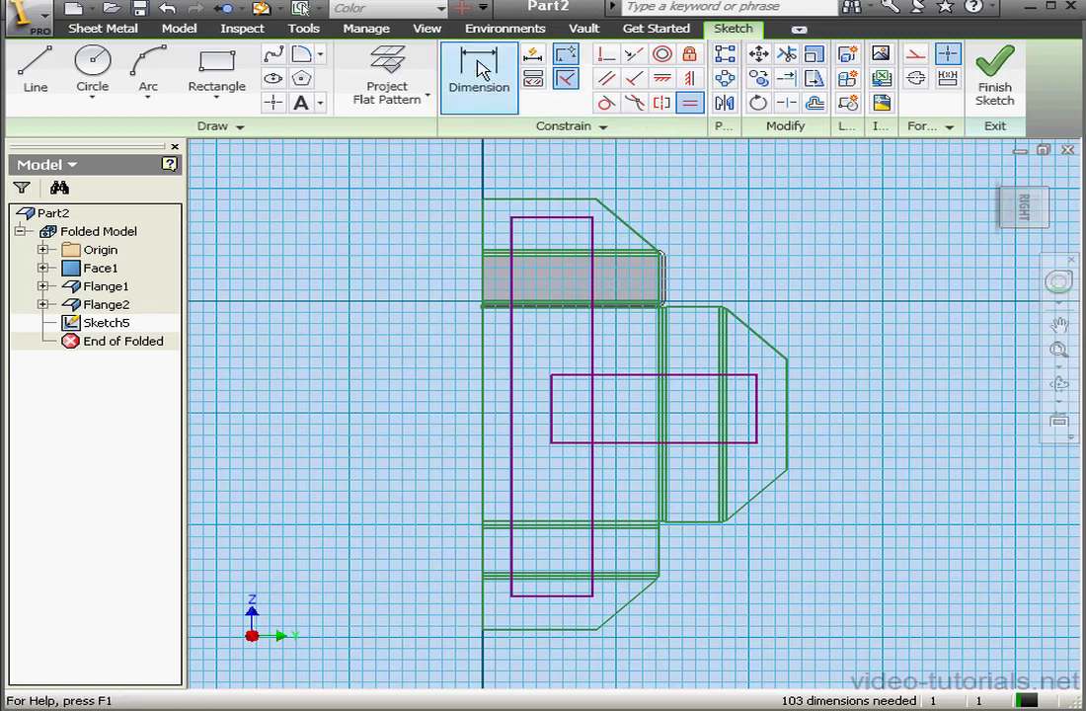
pyautogui.click(574, 208)
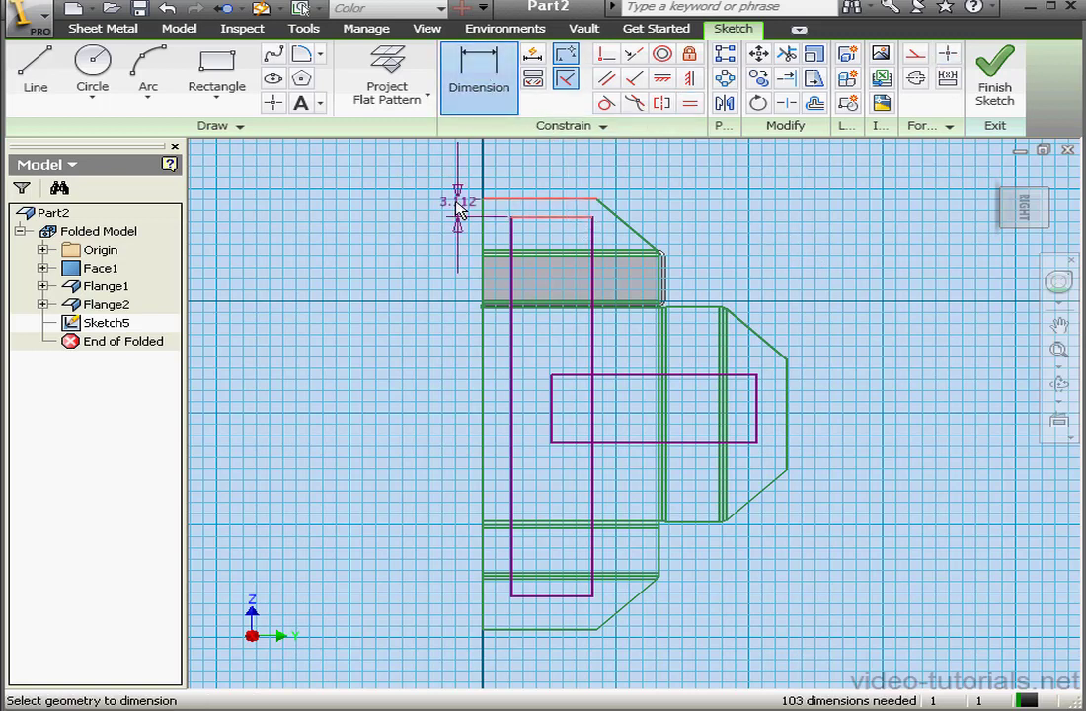
pyautogui.click(426, 221)
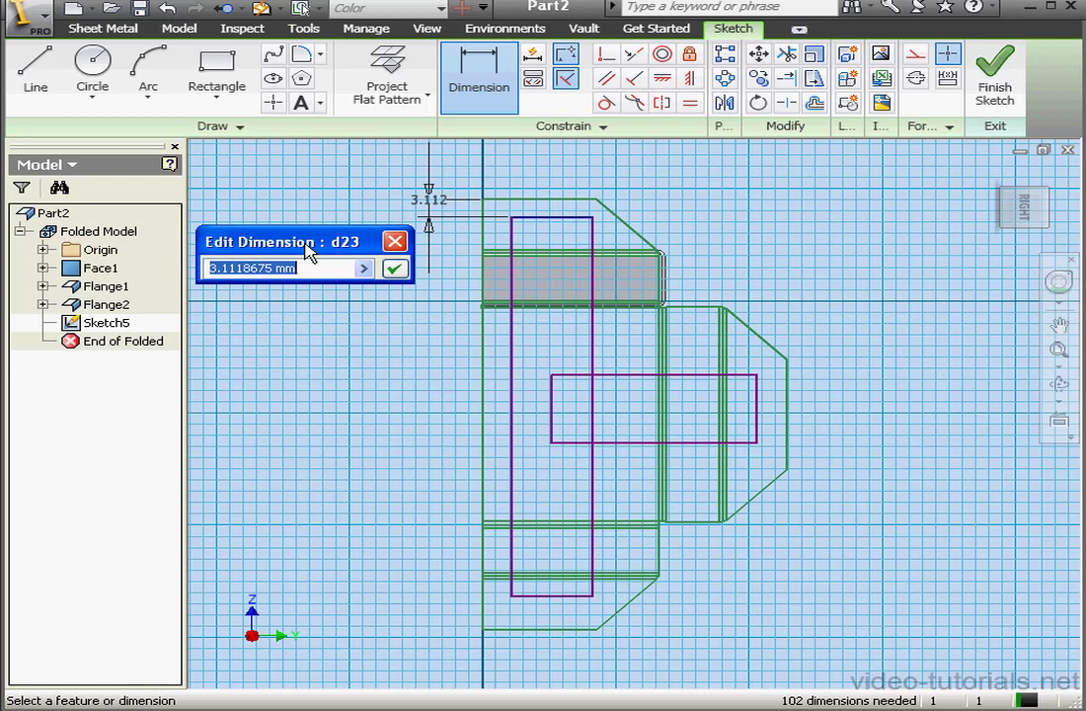
pyautogui.write('4')
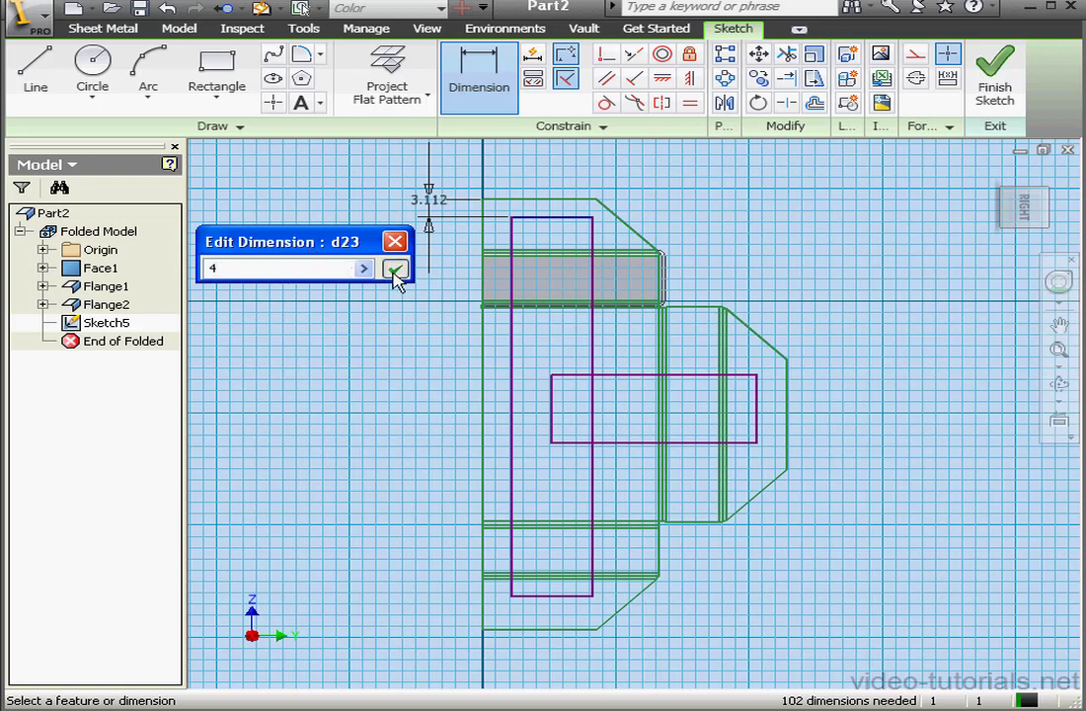
pyautogui.click(394, 272)
pyautogui.click(763, 409)
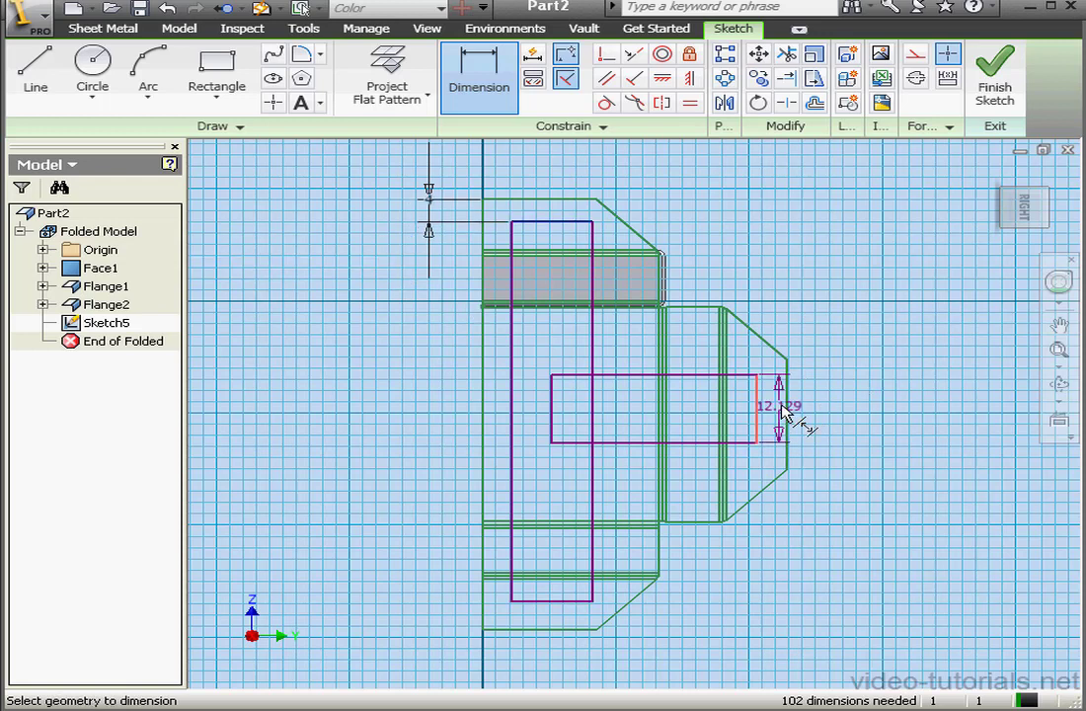
pyautogui.click(788, 413)
pyautogui.click(801, 317)
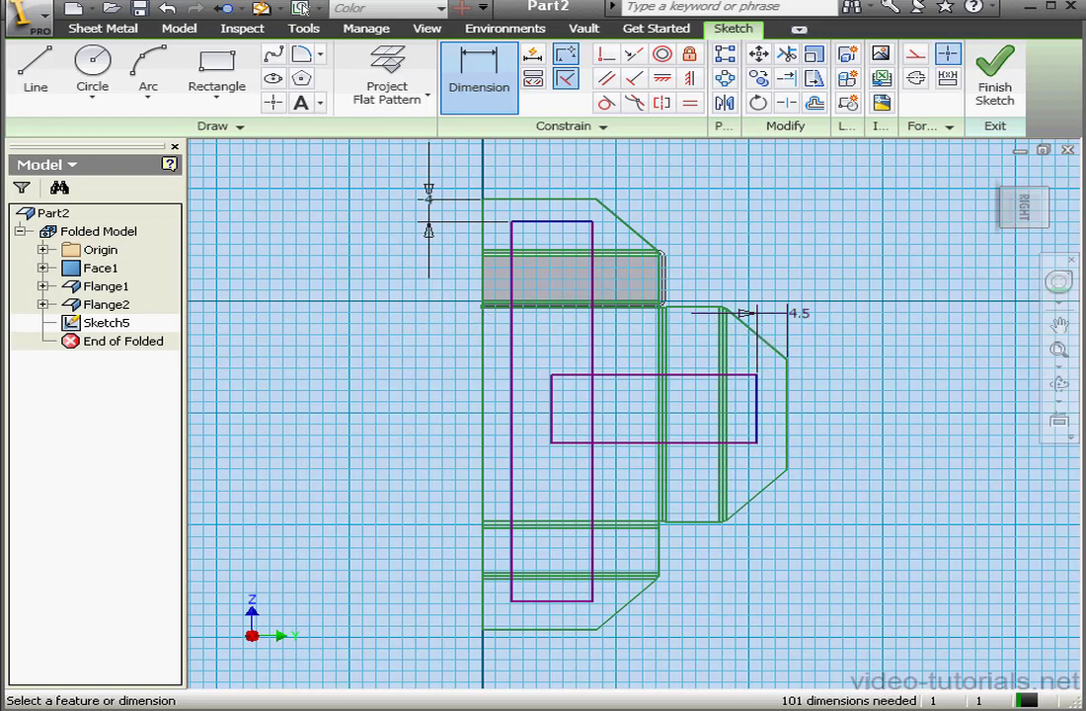
pyautogui.write('7')
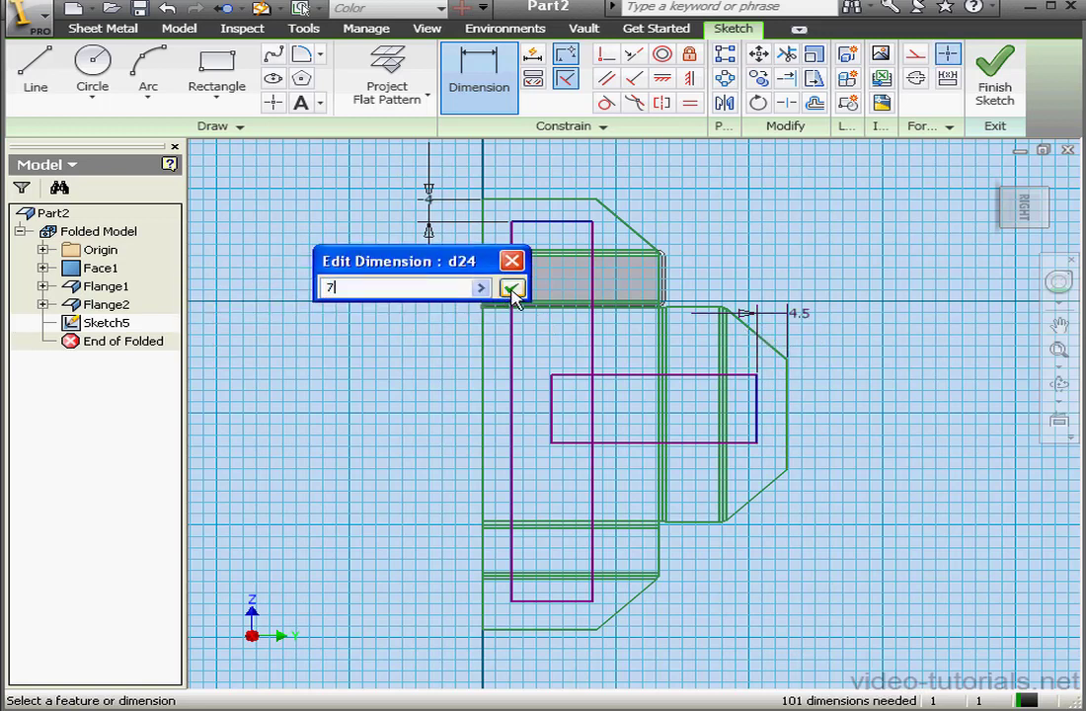
pyautogui.click(510, 288)
pyautogui.click(566, 628)
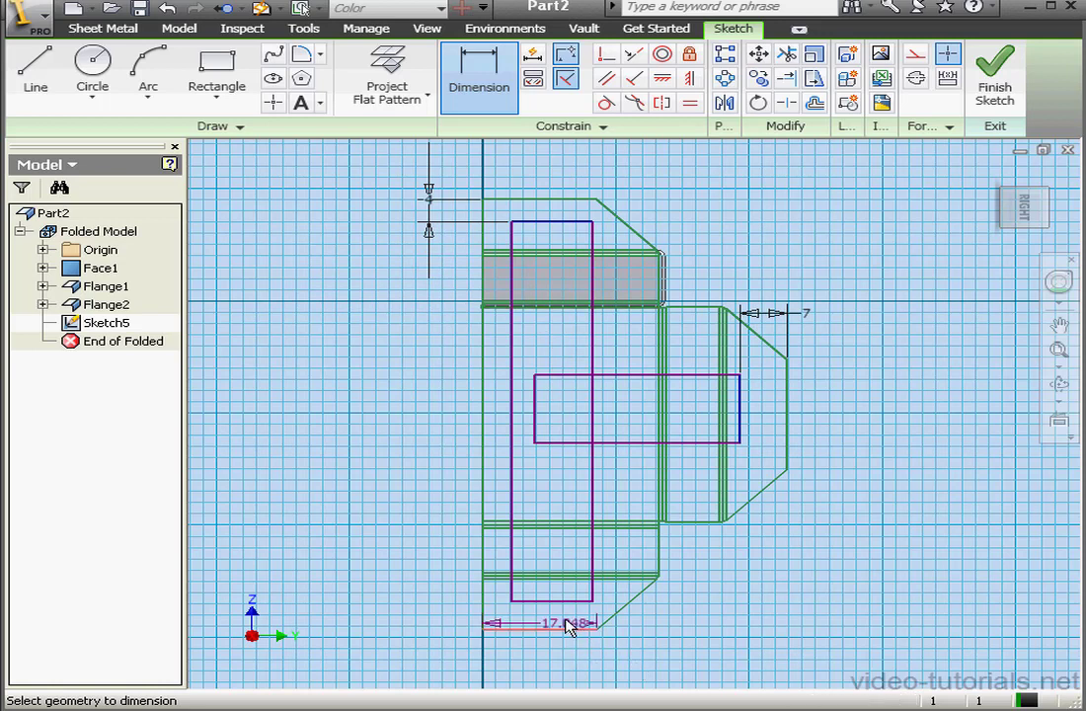
pyautogui.click(581, 601)
pyautogui.click(732, 626)
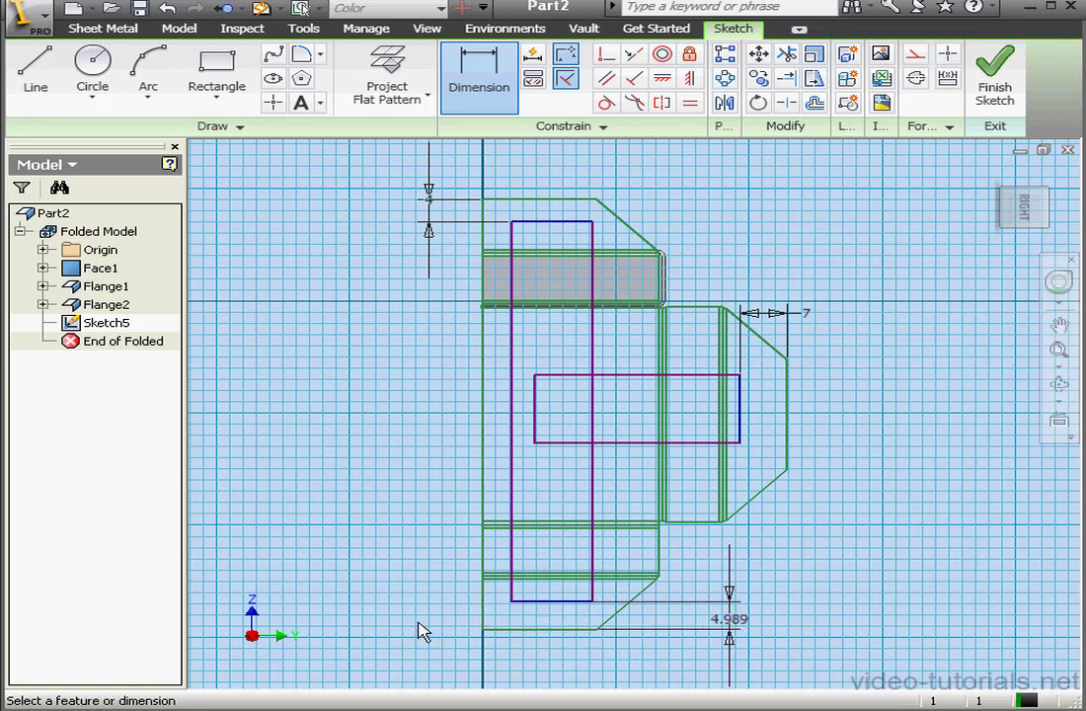
pyautogui.moveTo(974, 475); pyautogui.dragTo(957, 473)
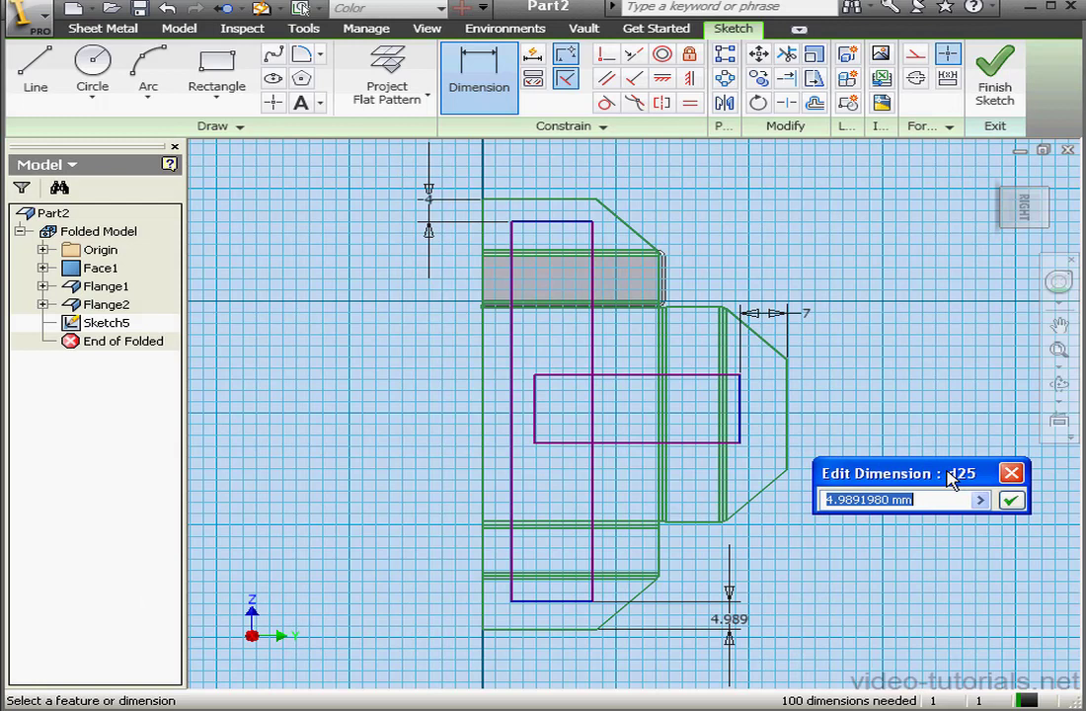
pyautogui.write('2')
pyautogui.click(1009, 500)
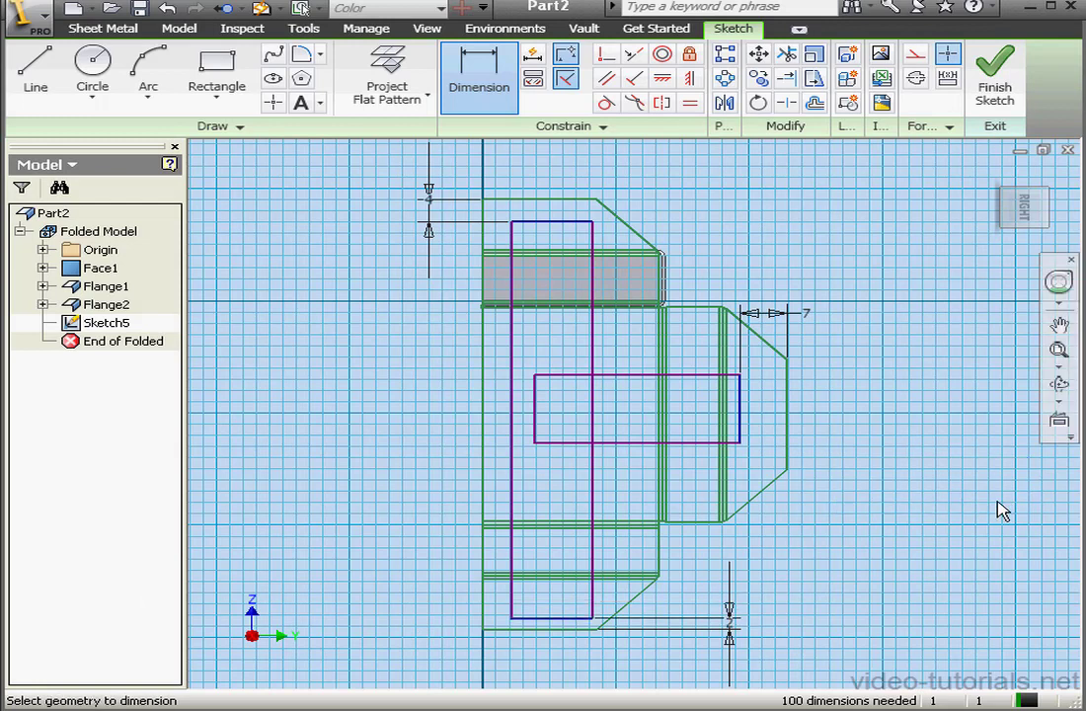
# Step: Trim the four overlapping inner segments into one outline and finish the sketch
pyautogui.click(786, 55)
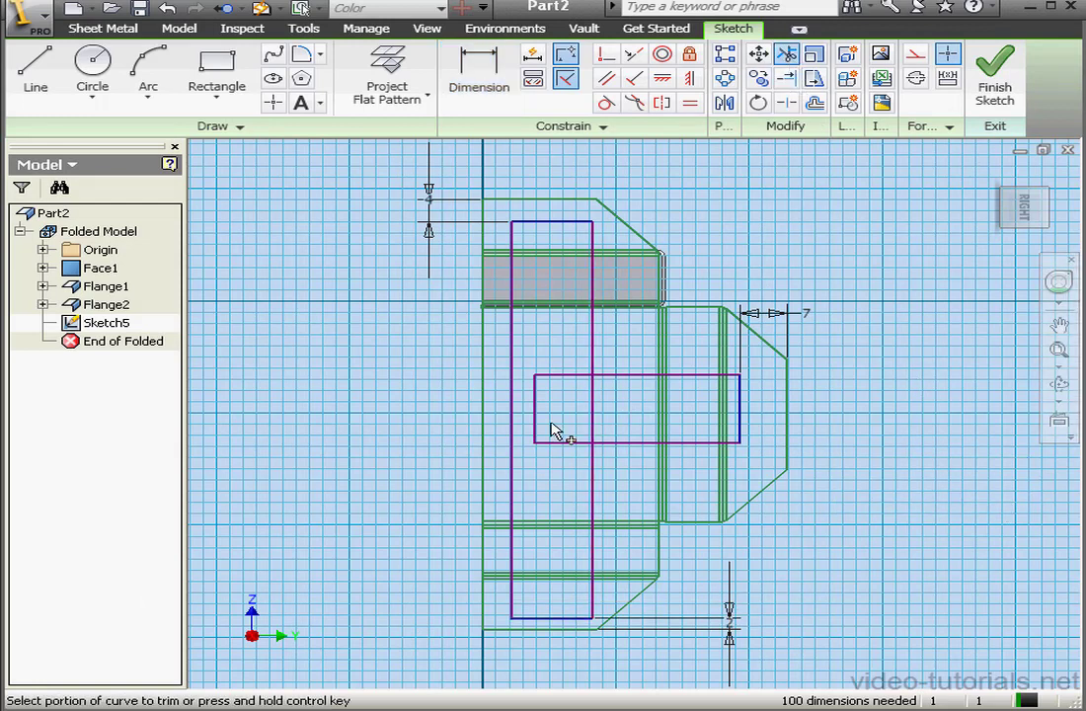
pyautogui.click(552, 378)
pyautogui.click(536, 407)
pyautogui.click(560, 441)
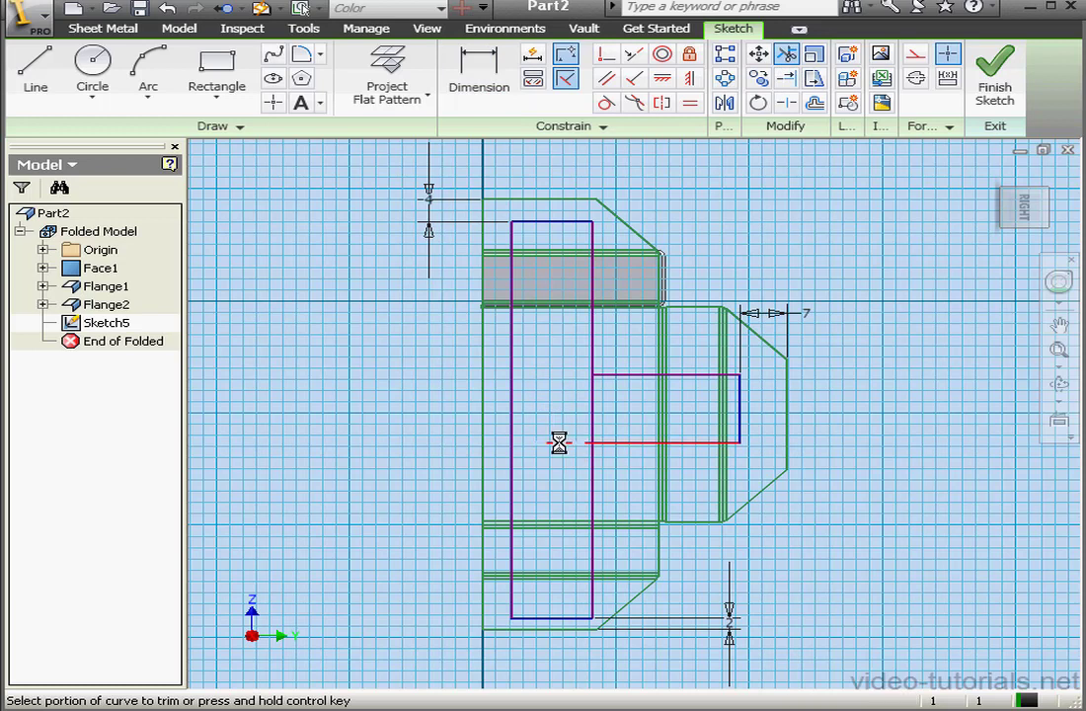
pyautogui.click(597, 424)
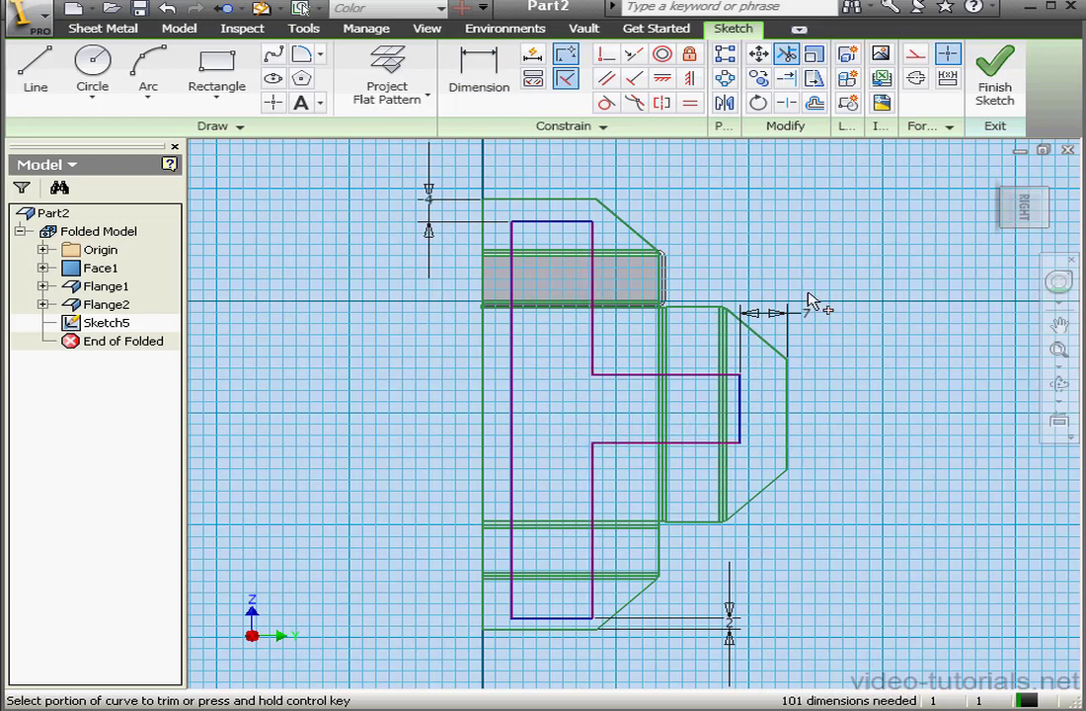
pyautogui.click(994, 87)
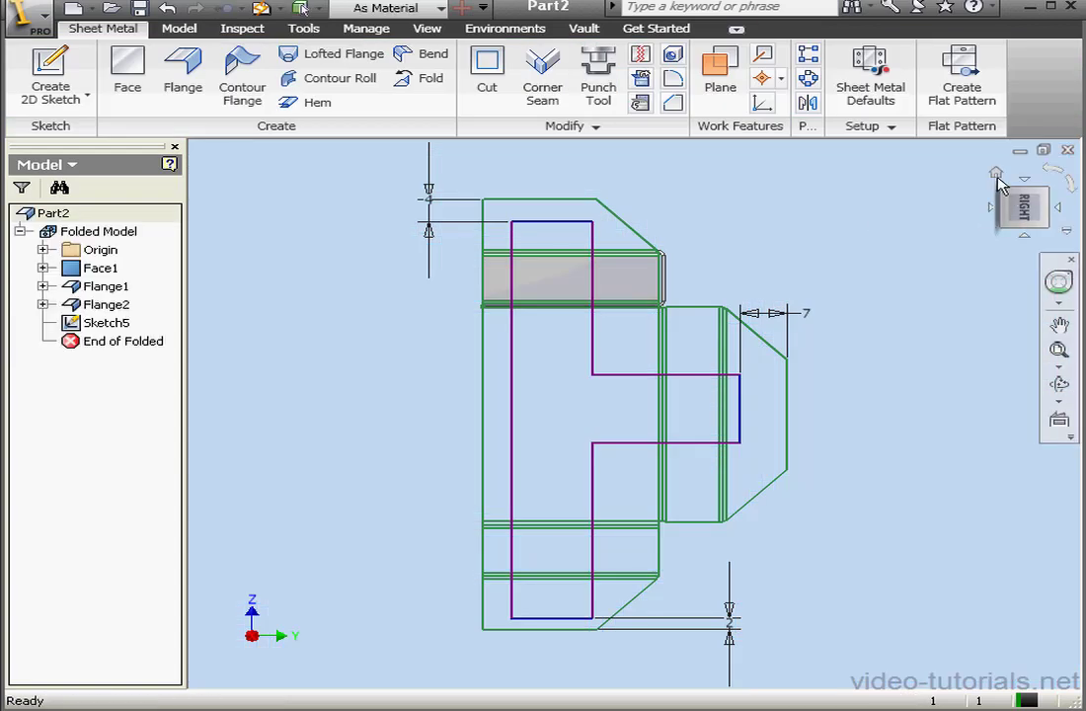
# Step: Cut the cross profile from the tray with Cut Across Bend on, then orbit to inspect
pyautogui.click(996, 174)
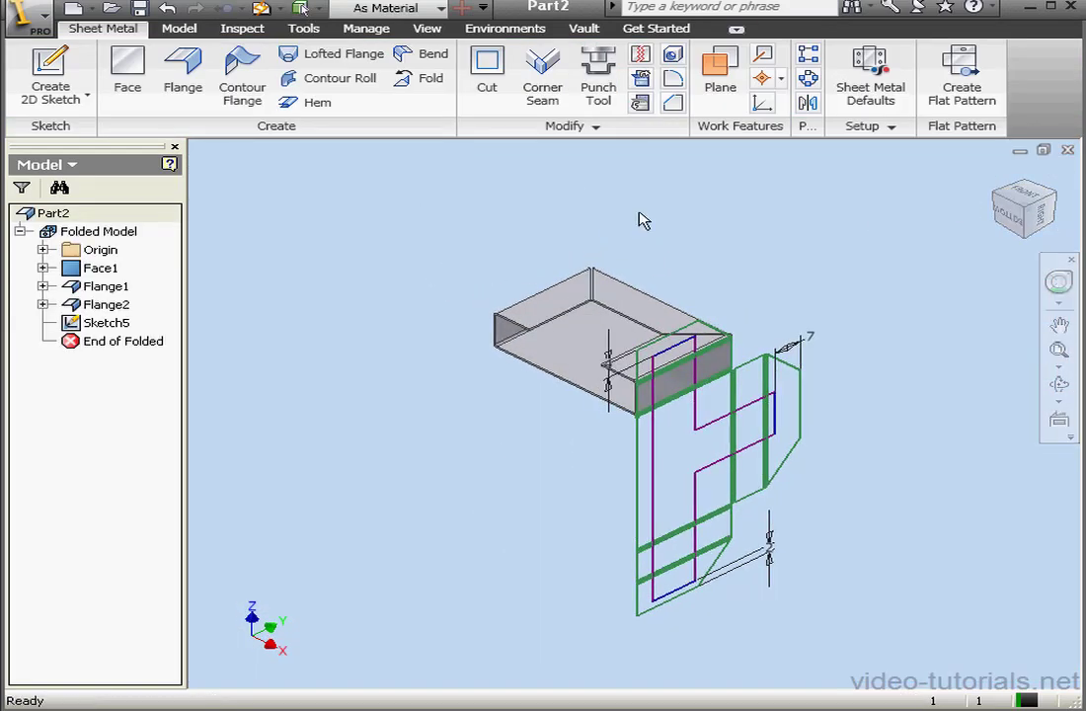
pyautogui.click(487, 77)
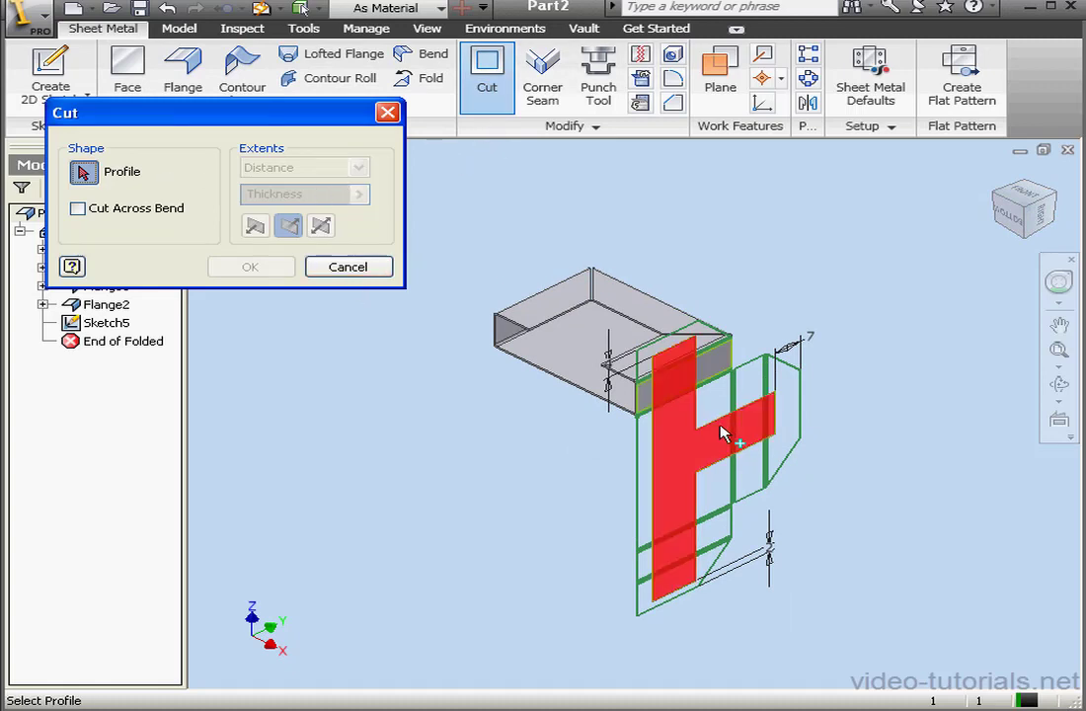
pyautogui.click(693, 440)
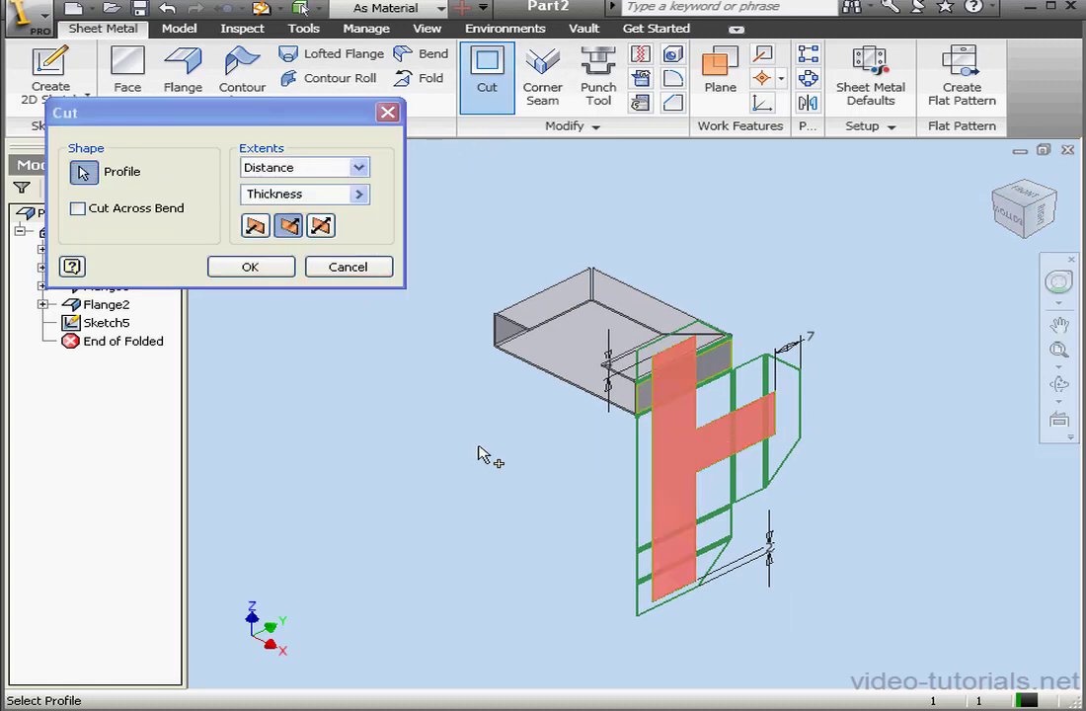
pyautogui.click(78, 208)
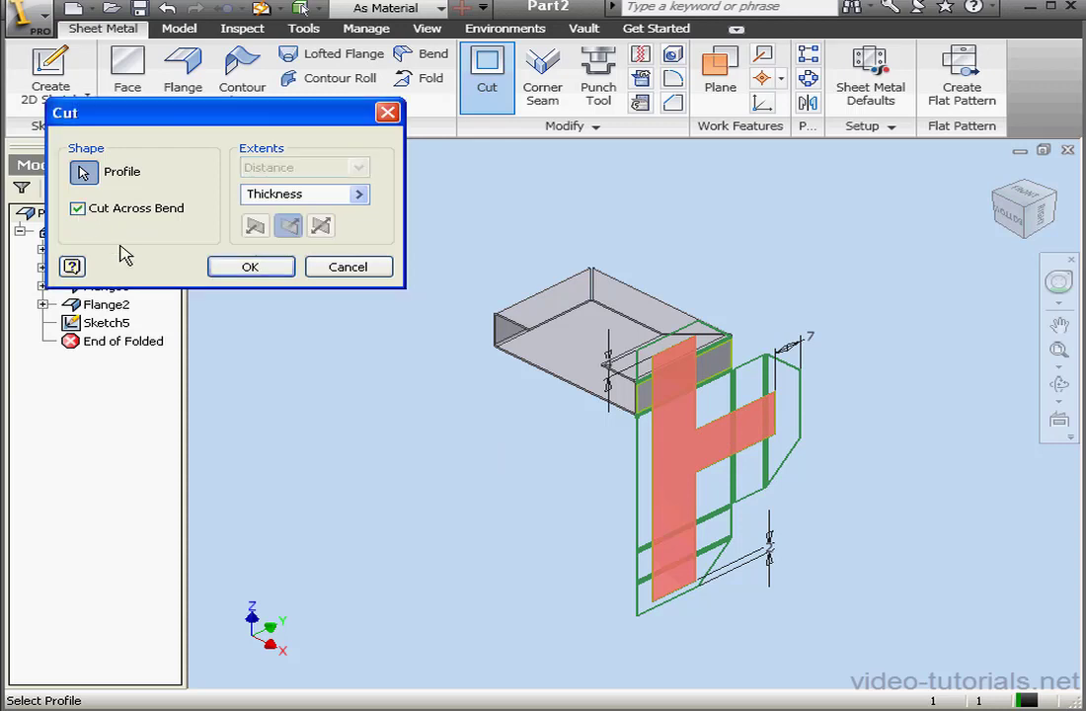
pyautogui.click(276, 268)
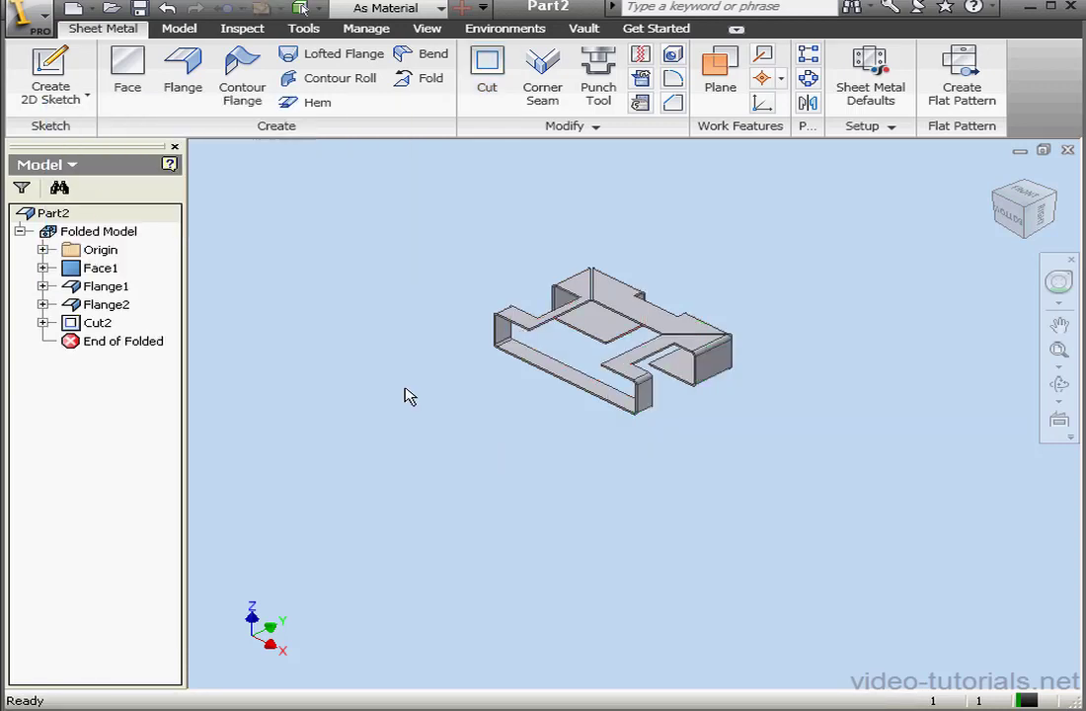
pyautogui.scroll(5, 642, 353)
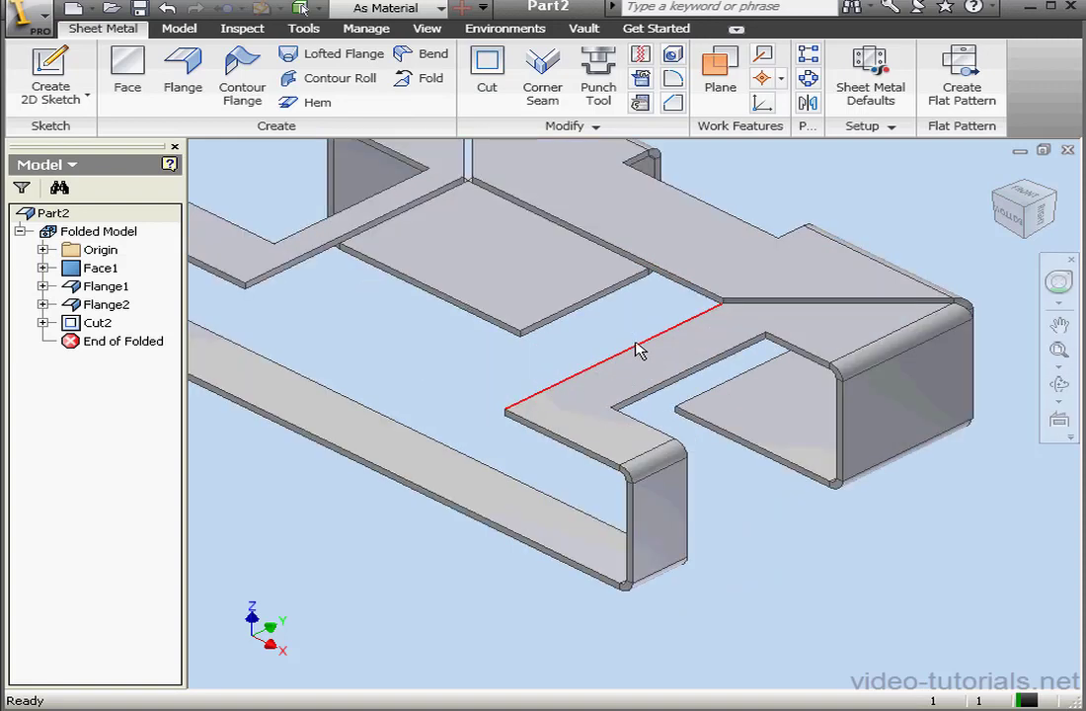
pyautogui.press('F2')
pyautogui.moveTo(643, 352); pyautogui.dragTo(686, 393)
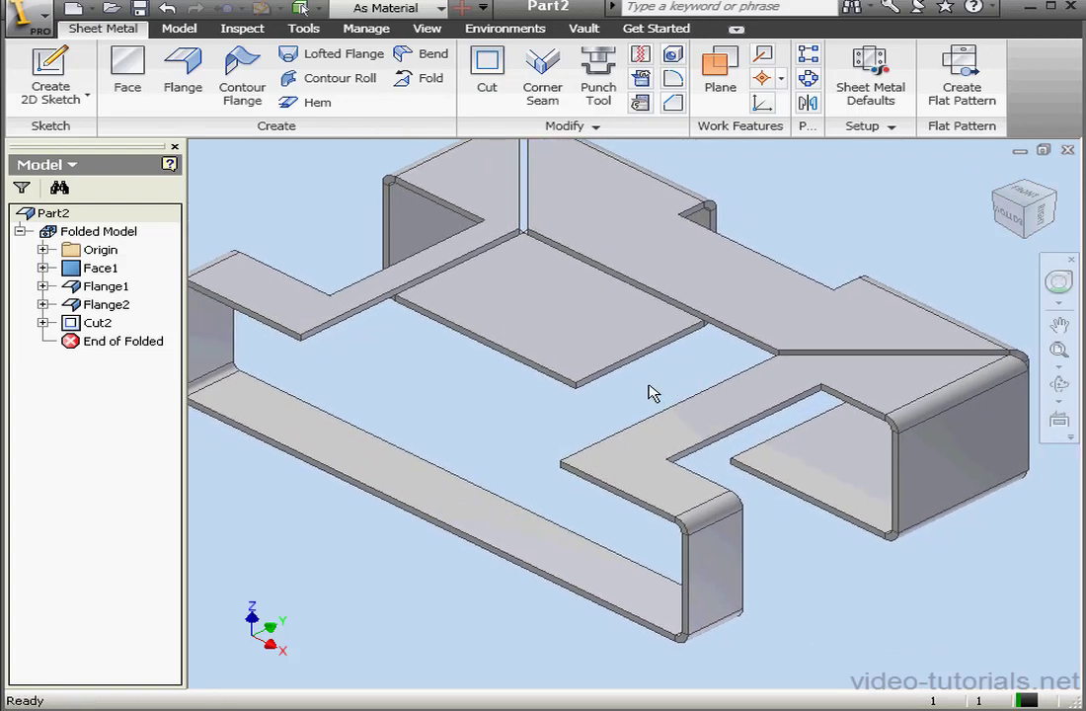
pyautogui.click(1059, 383)
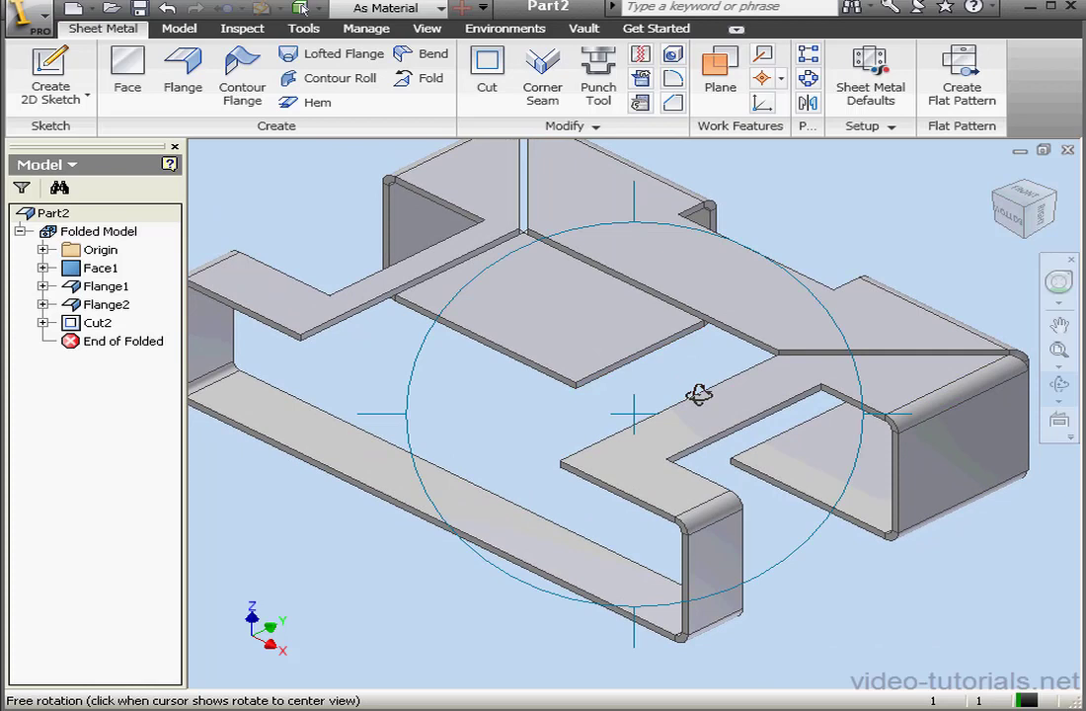
pyautogui.moveTo(598, 336); pyautogui.dragTo(702, 399)
pyautogui.click(1056, 393)
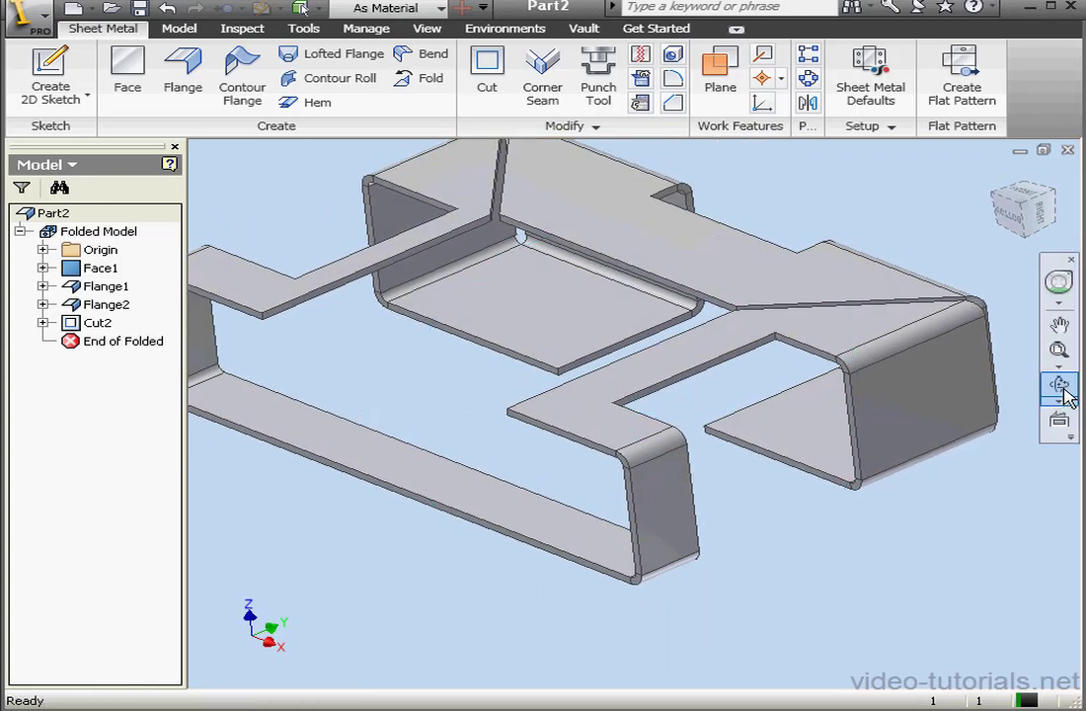
# Step: Edit Cut2 so its depth is Thickness/2 instead of the full sheet thickness
pyautogui.doubleClick(99, 323)
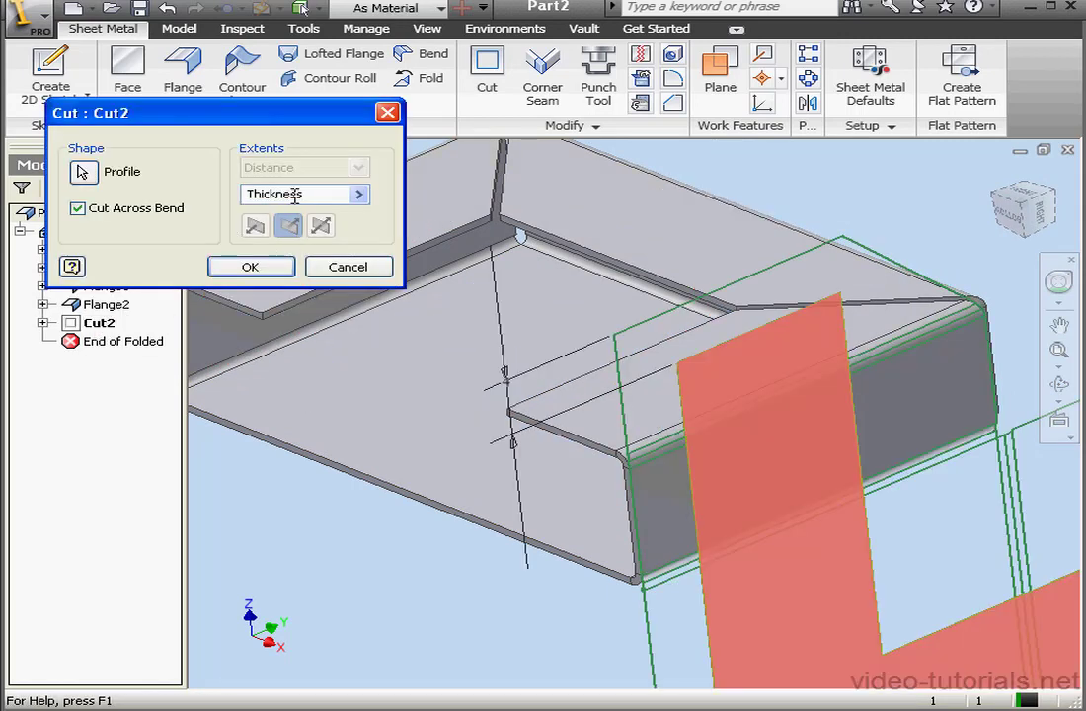
pyautogui.moveTo(295, 193)
pyautogui.click(359, 194)
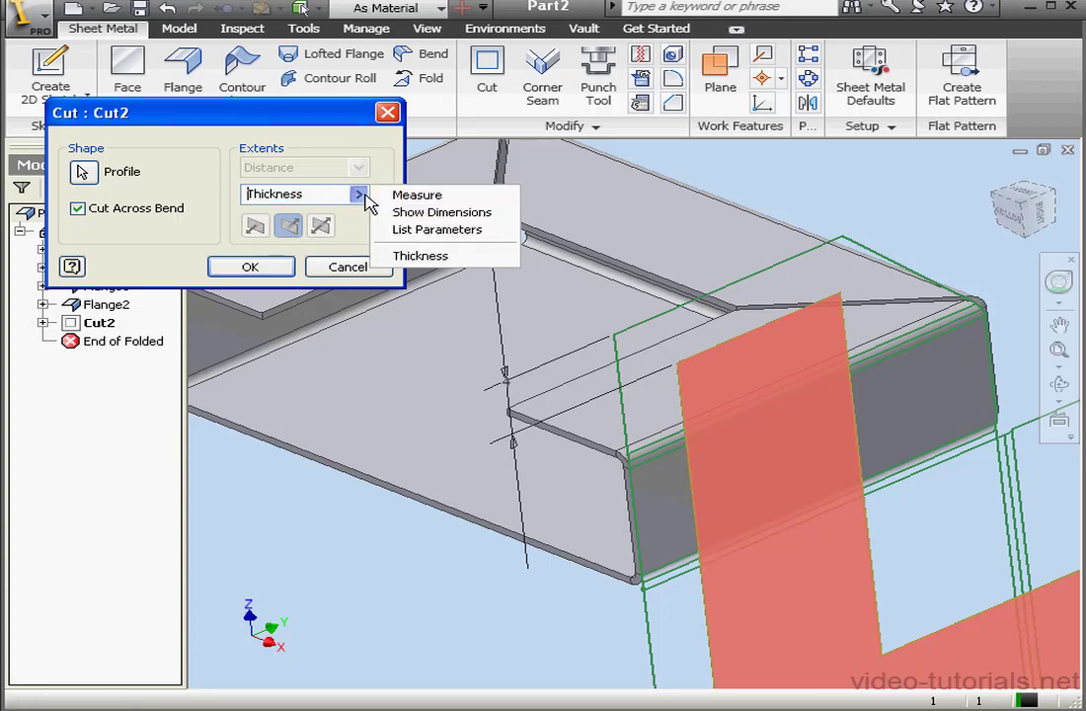
pyautogui.click(424, 231)
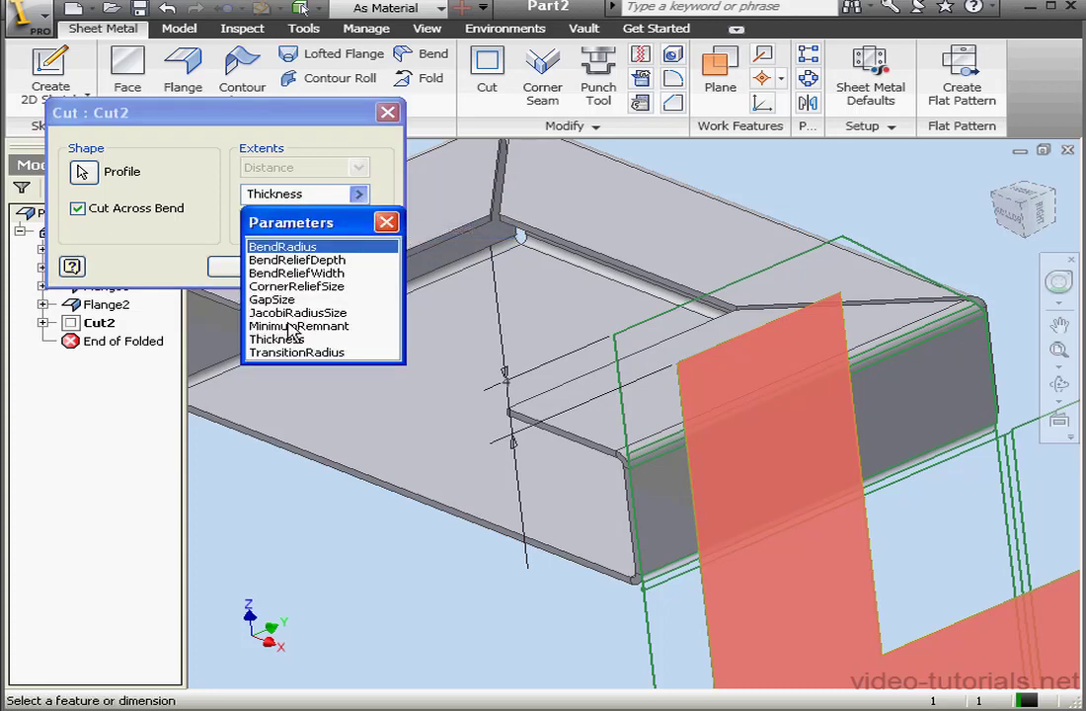
pyautogui.click(386, 221)
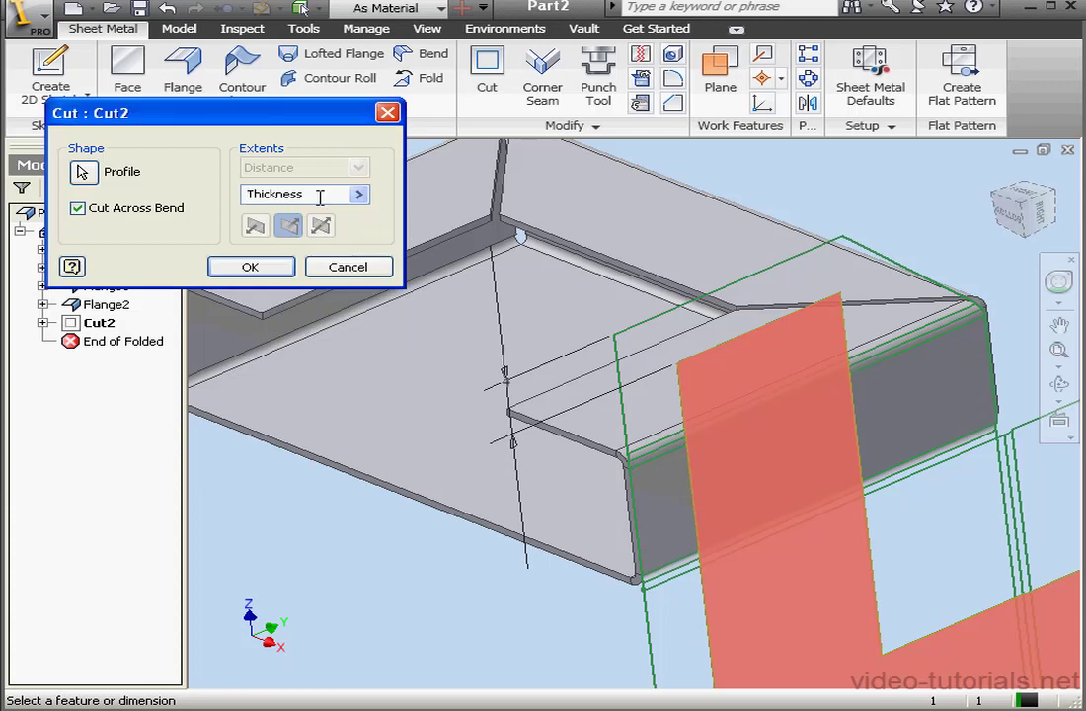
pyautogui.write('/2')
pyautogui.click(265, 269)
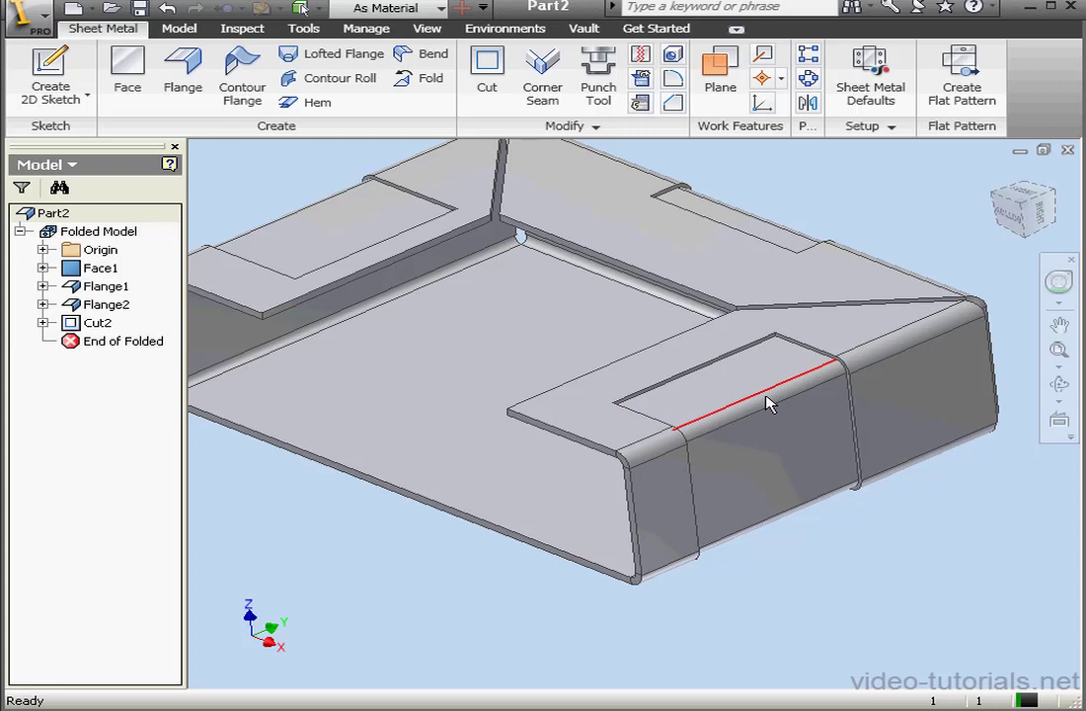
pyautogui.moveTo(769, 401)
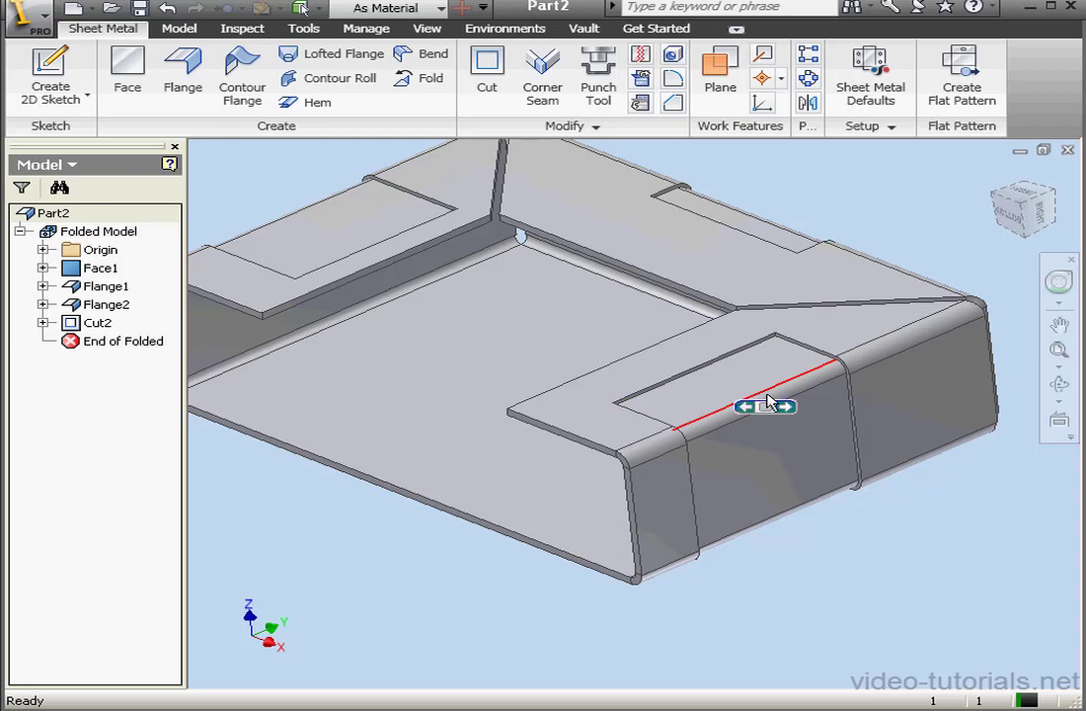